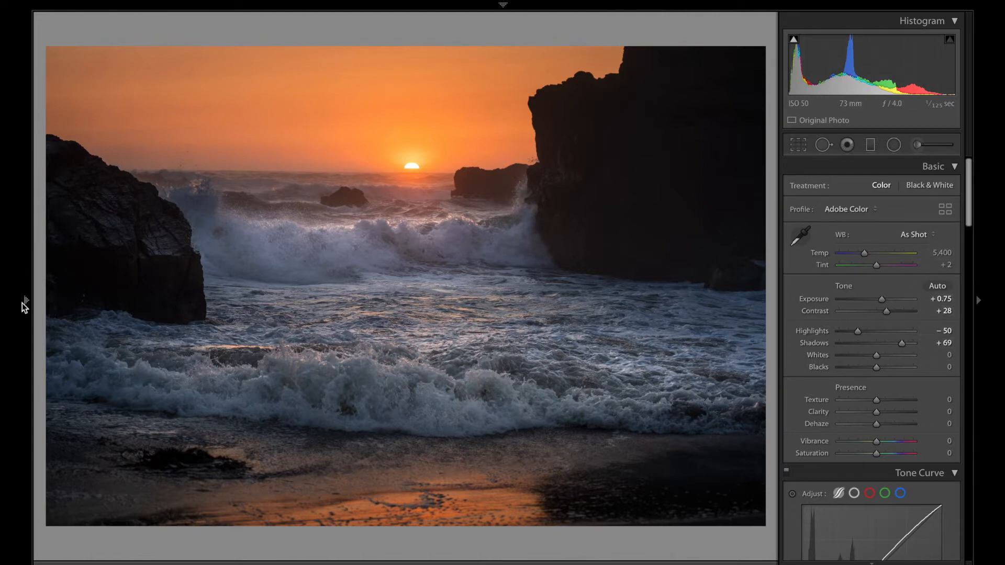
- Open the Export dialog for the current photo
mouse_move(24, 303)
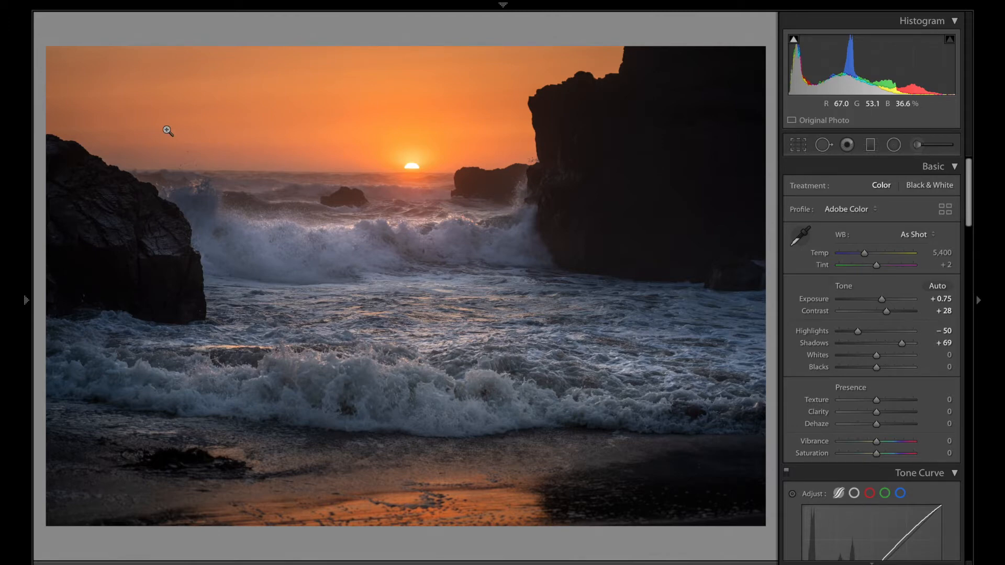
left_click(160, 7)
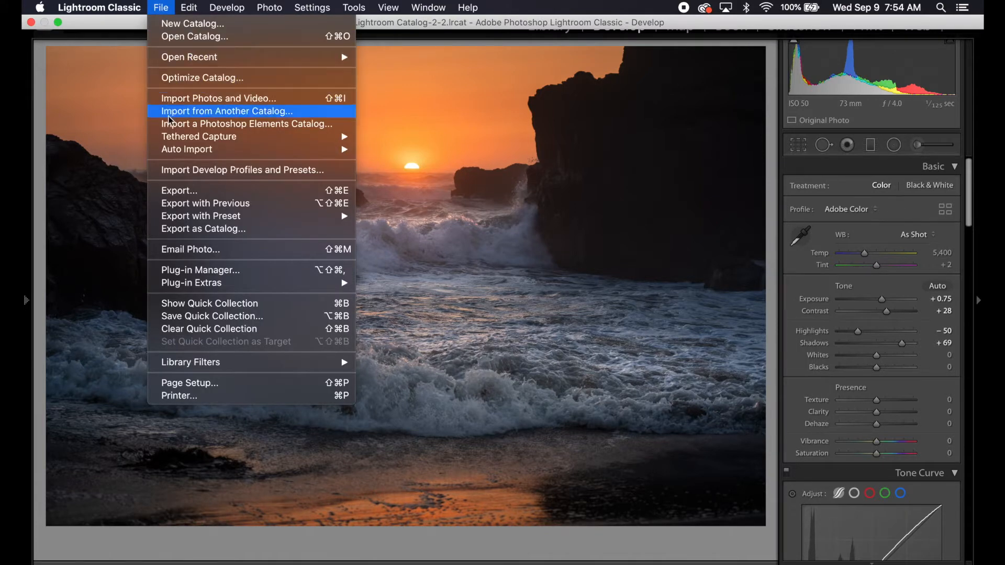
left_click(187, 195)
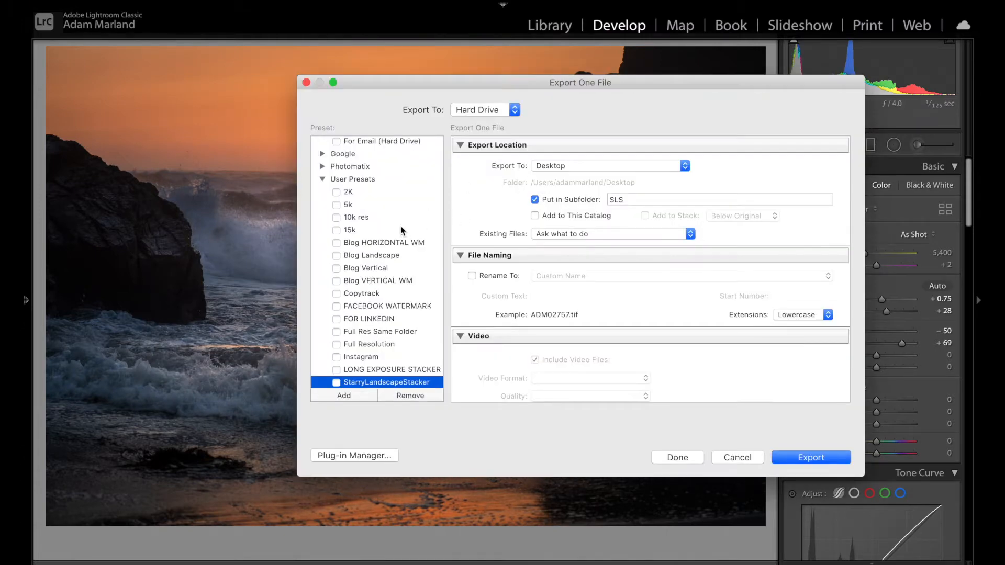
- Browse the Lightroom and User preset folders and select the Full Resolution user preset
left_click(322, 180)
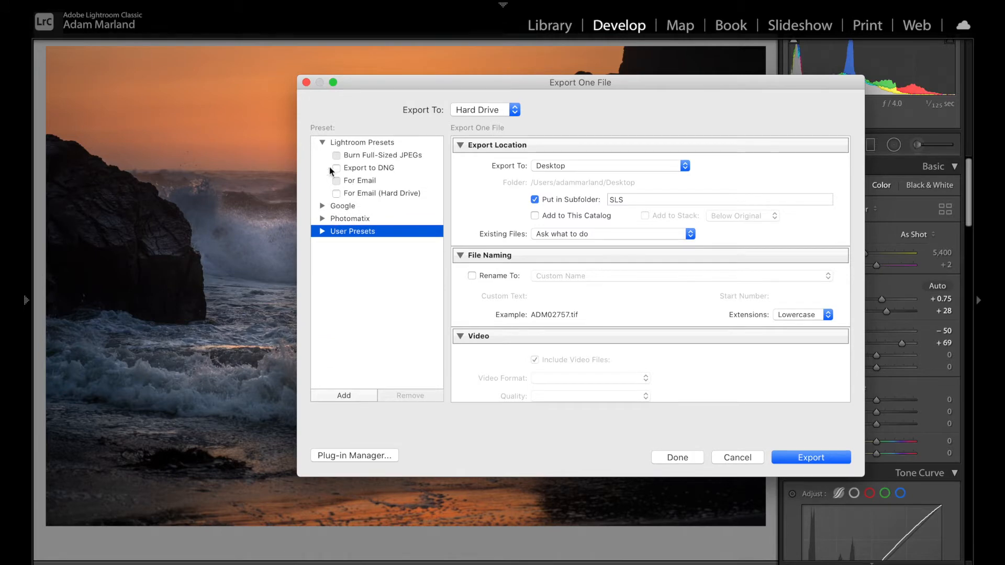
left_click(360, 144)
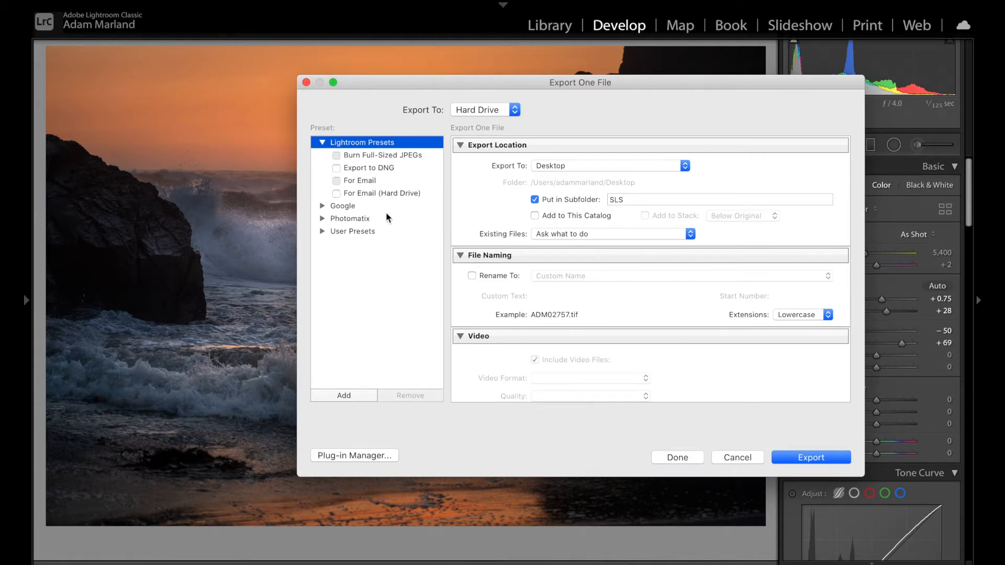
left_click(320, 232)
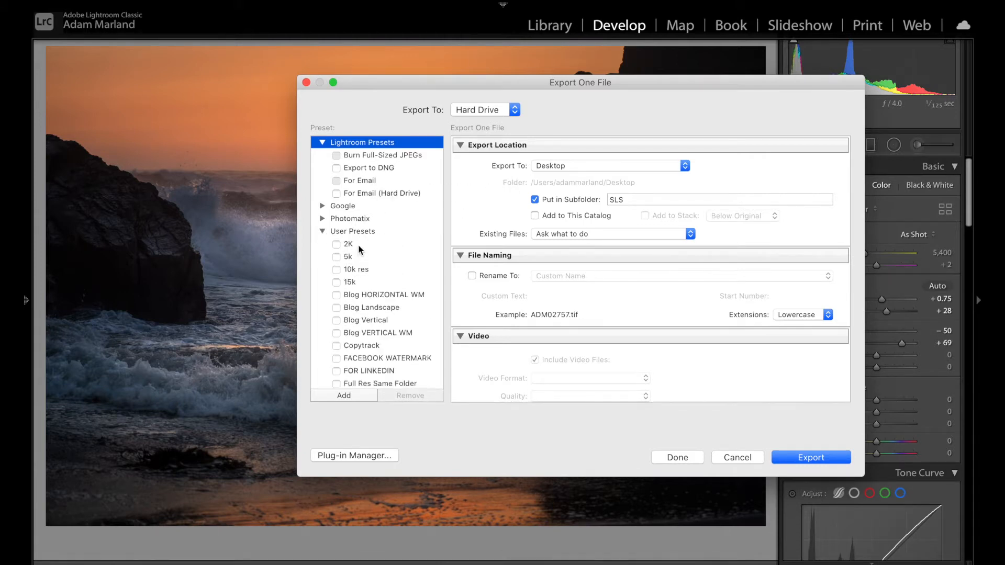
left_click(348, 244)
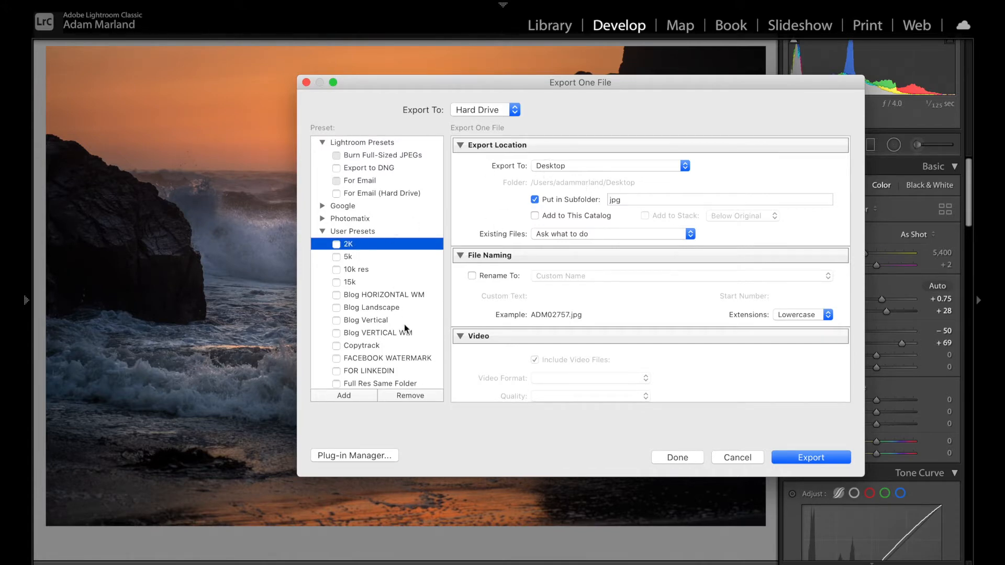
scroll(379, 372, "down", 1)
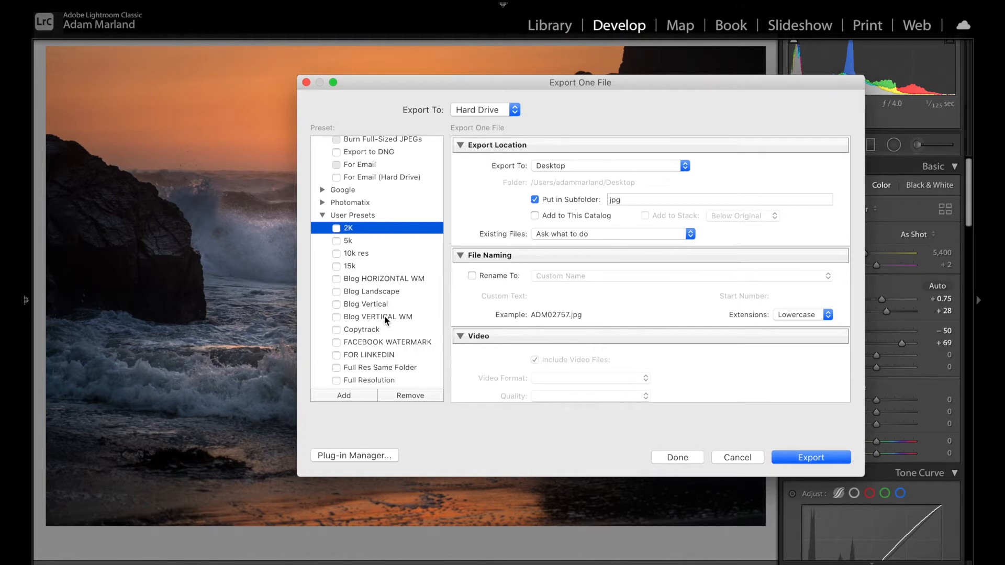
scroll(402, 335, "down", 1)
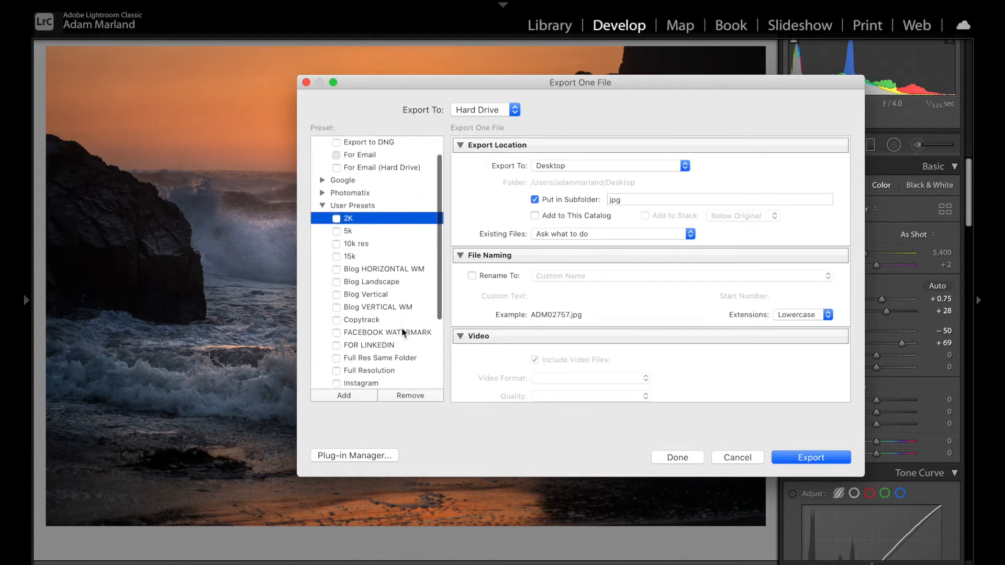
scroll(402, 333, "down", 1)
left_click(393, 355)
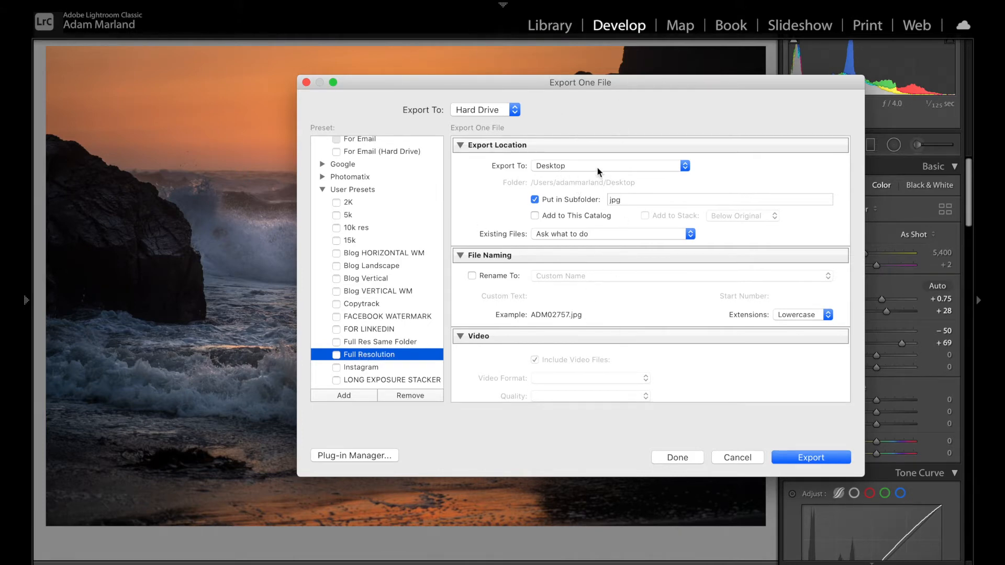
- Export to the Desktop inside a subfolder named TEMP
left_click(560, 165)
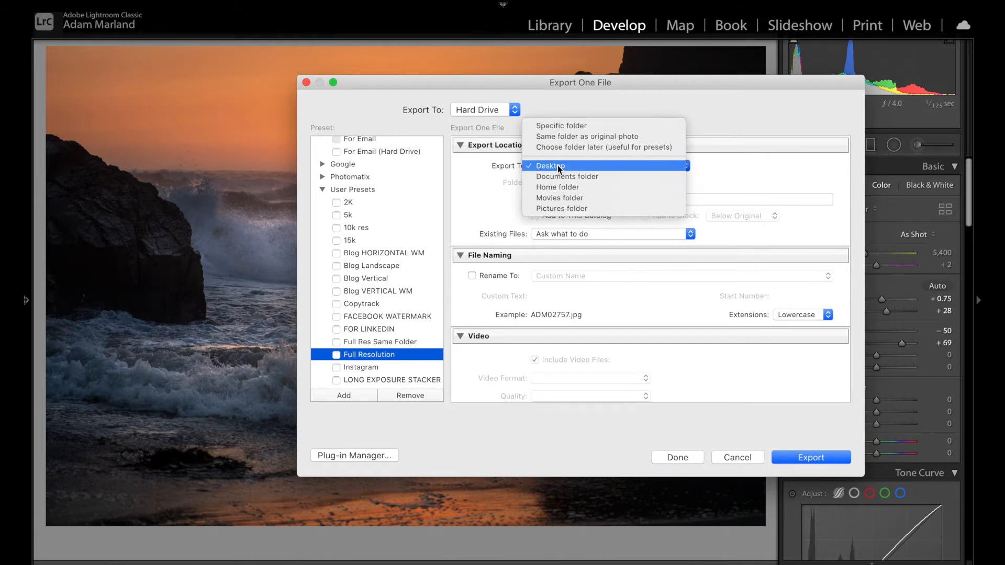
left_click(557, 165)
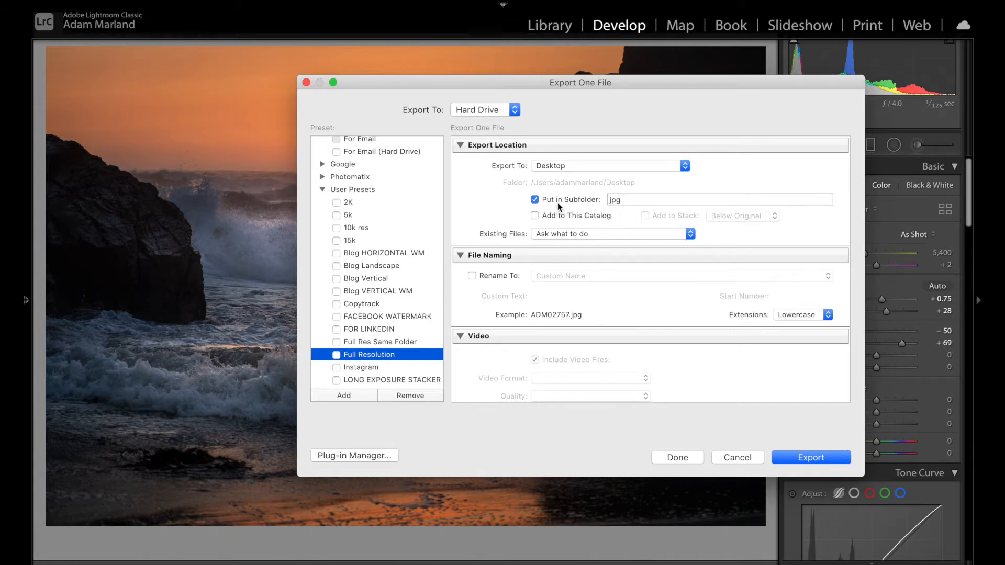
left_click(535, 200)
left_click(535, 199)
double_click(618, 199)
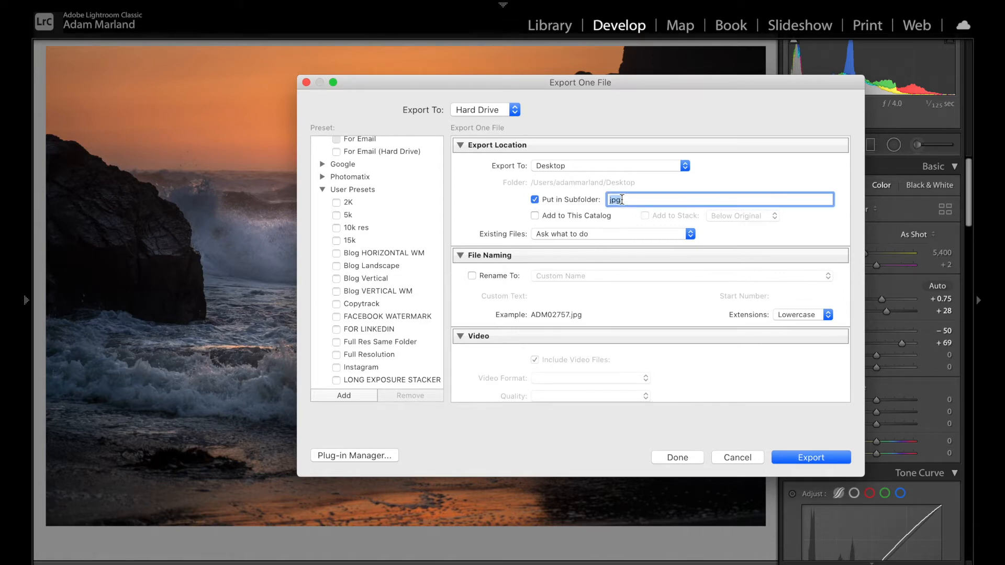
type("TEMP")
- Review the existing-files options, enable custom renaming, then cancel the Export dialog
left_click(591, 233)
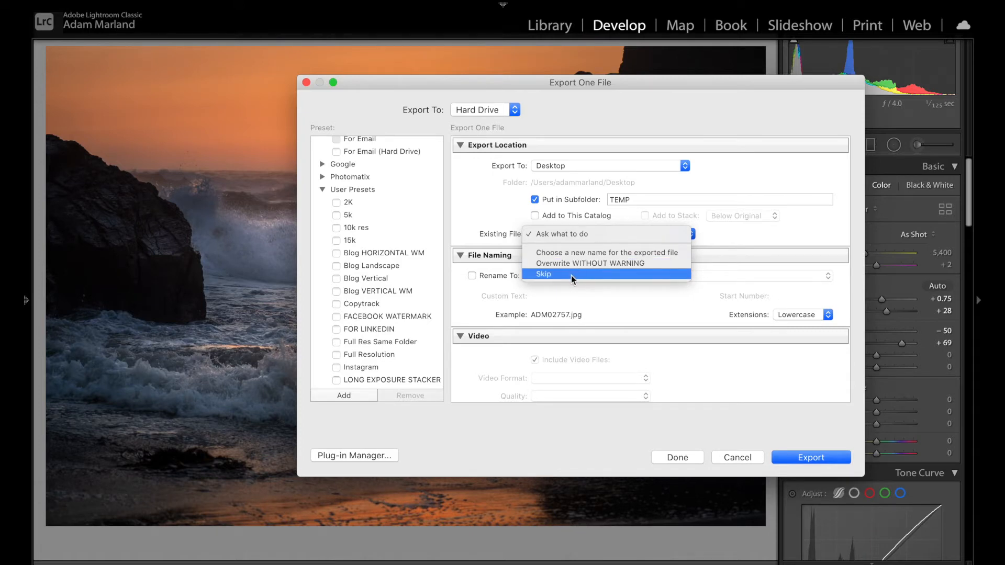
left_click(497, 230)
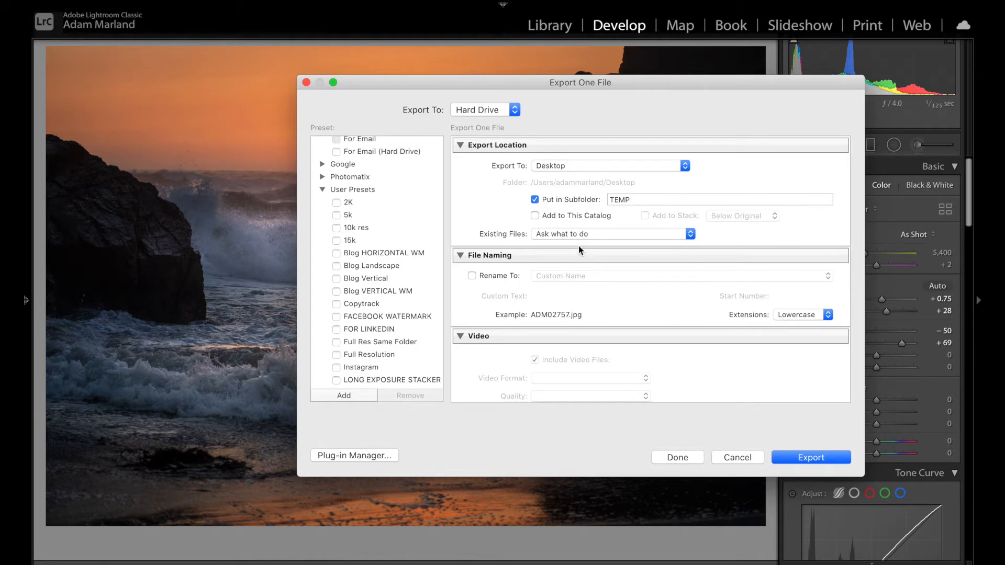
left_click(471, 276)
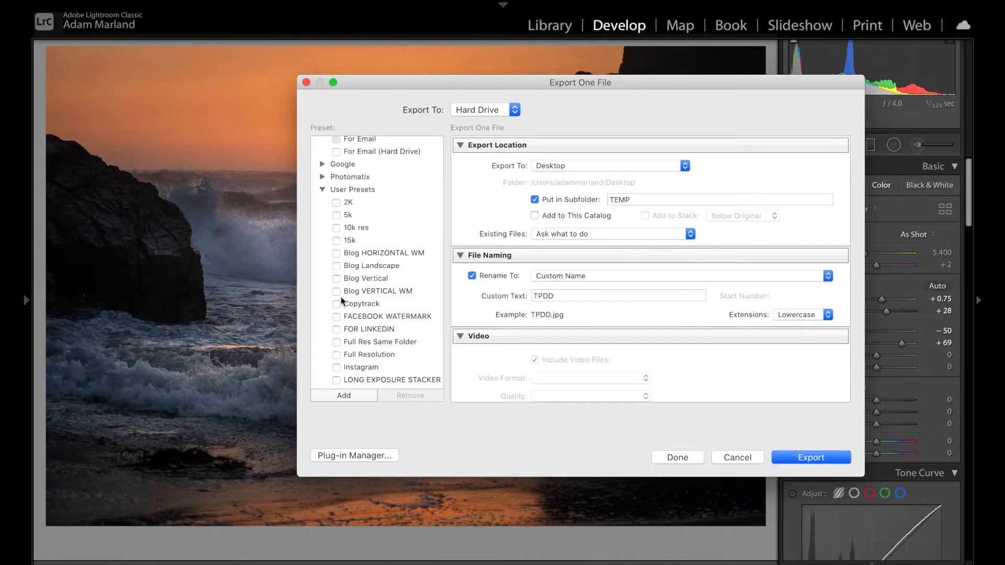
left_click(738, 455)
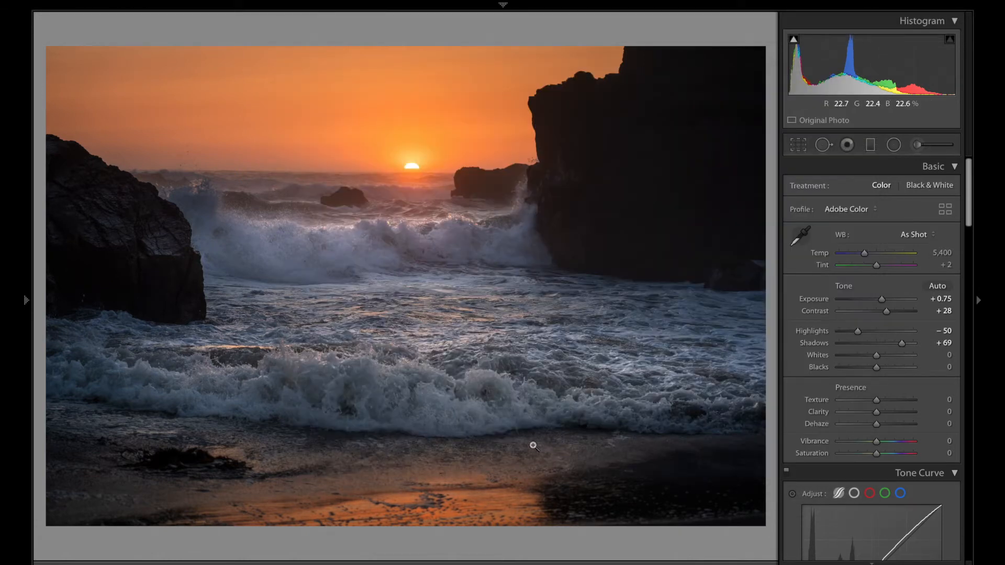
- Toggle the photo info overlay in the loupe view
key("i")
key("i")
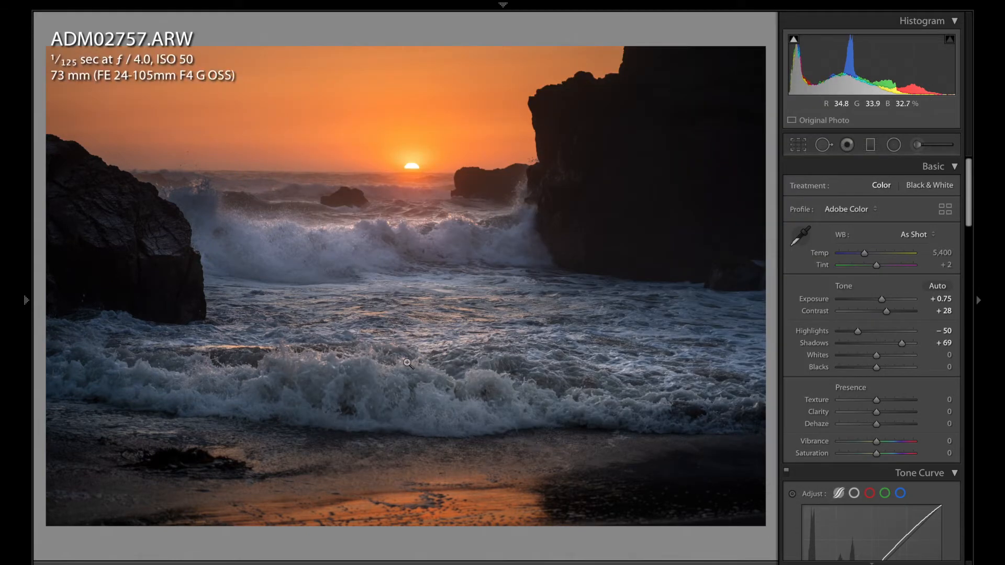
- Reopen the Export dialog and select the Full Resolution user preset
mouse_move(213, 6)
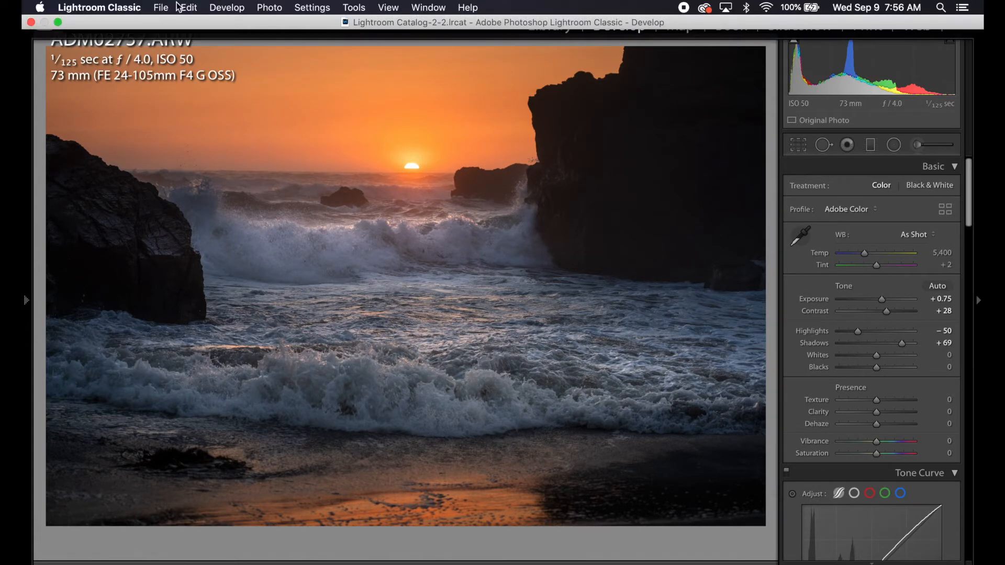
left_click(160, 7)
left_click(230, 190)
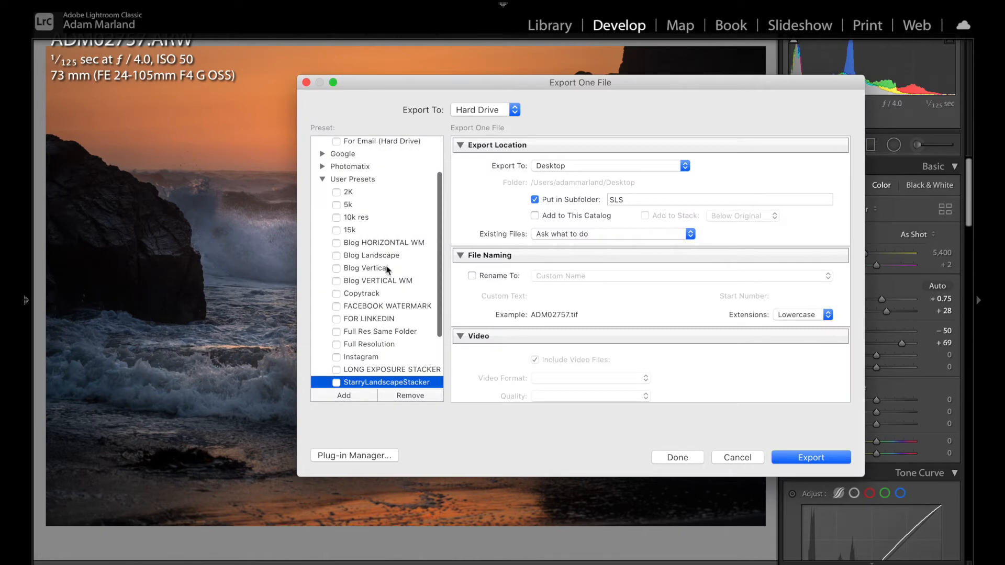
scroll(398, 308, "up", 1)
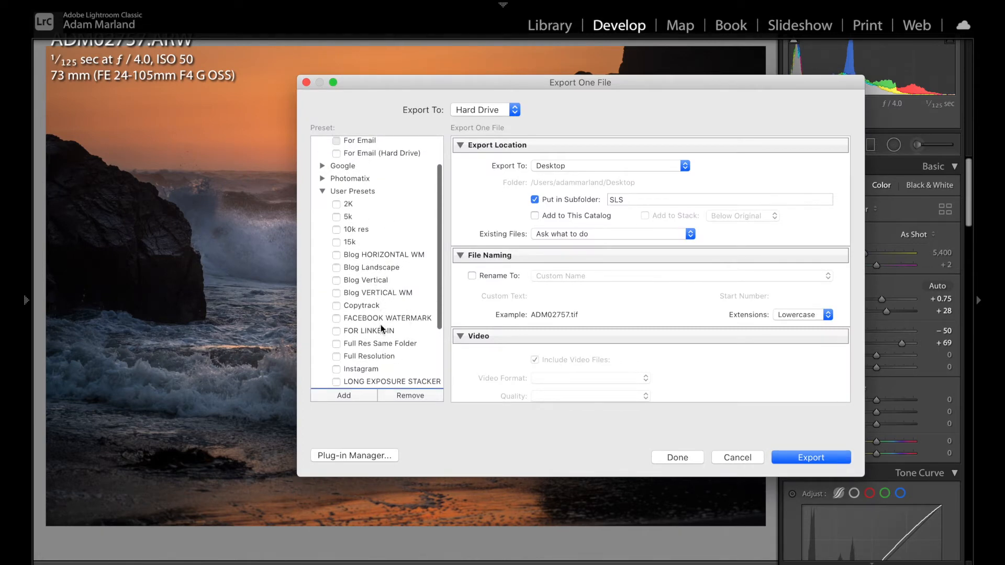
left_click(378, 343)
left_click(373, 356)
- Try renaming the export with custom text ADAMS, then turn renaming off again
scroll(547, 291, "down", 5)
scroll(548, 291, "up", 3)
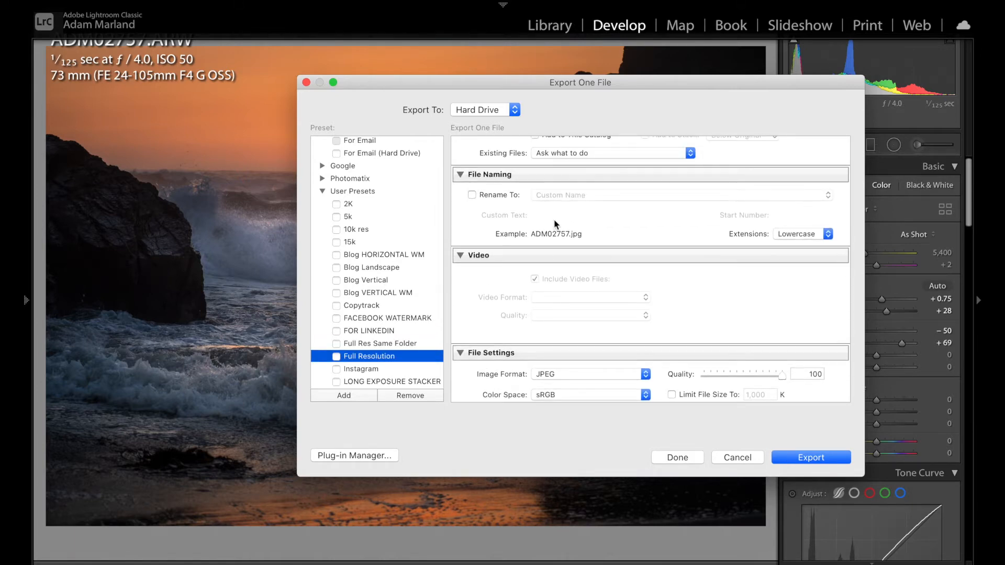
scroll(548, 291, "up", 2)
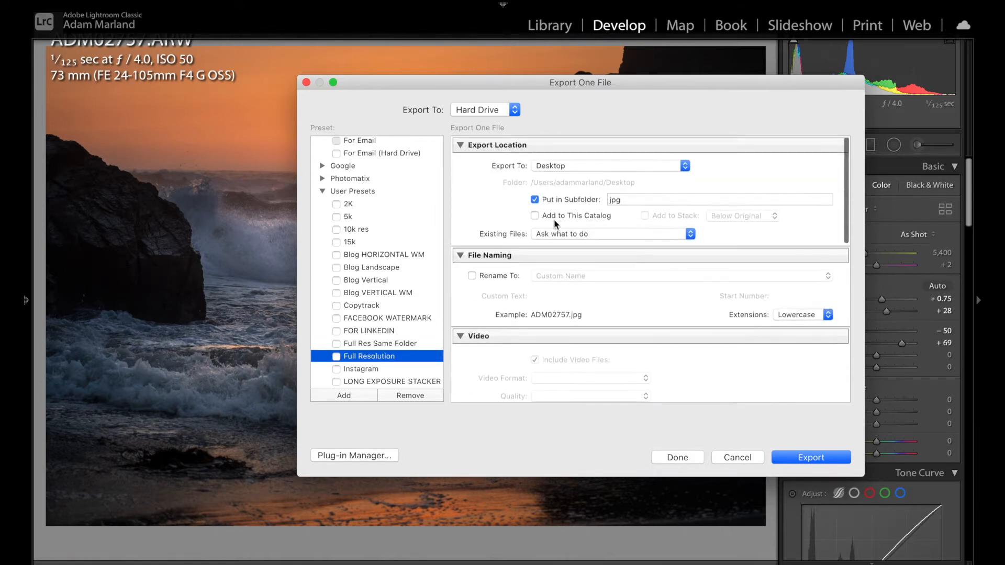
left_click(472, 276)
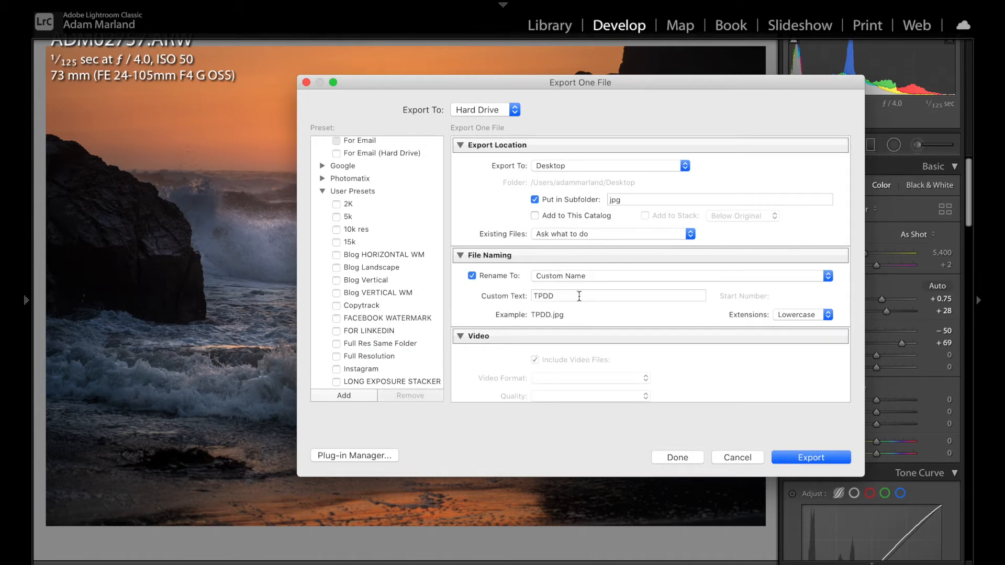
double_click(555, 297)
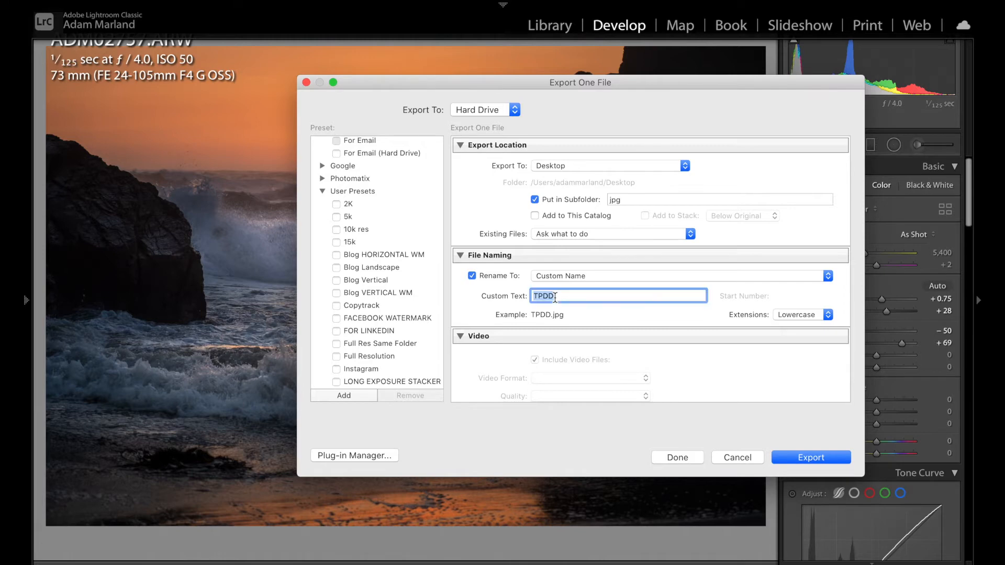
type("ADAMS")
left_click(471, 276)
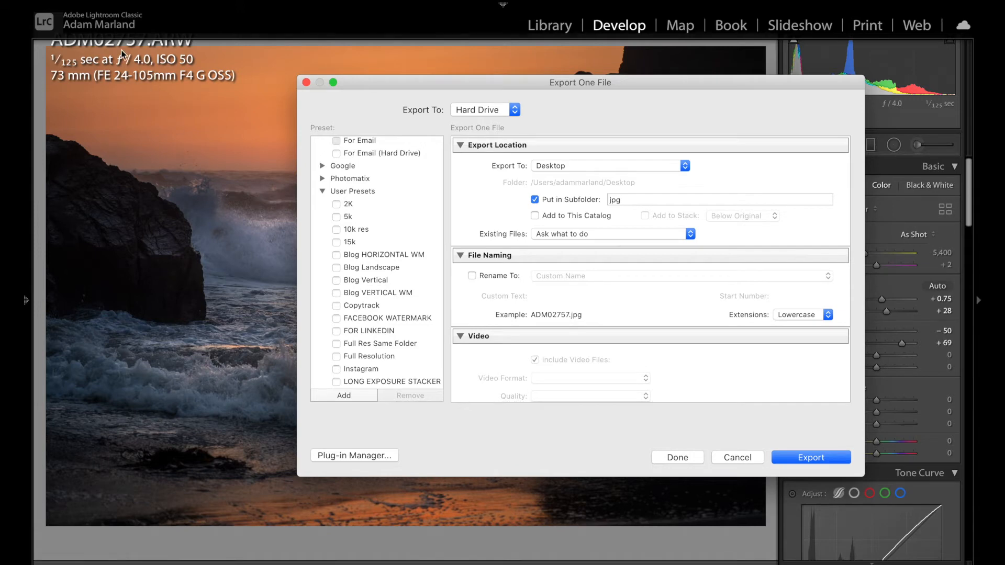
- In File Settings, choose JPEG as the image format and sRGB as the color space
scroll(690, 376, "down", 3)
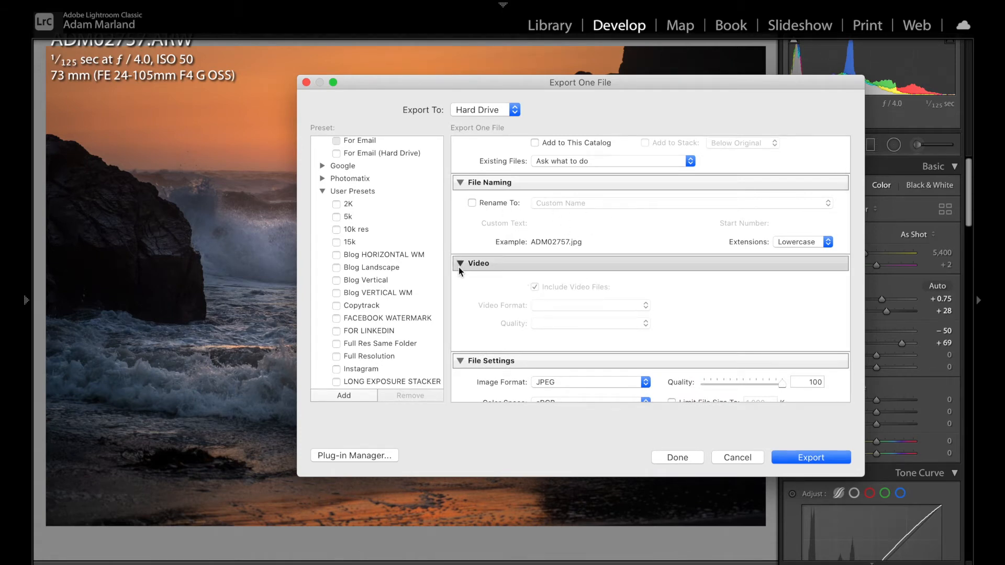
scroll(560, 317, "down", 2)
scroll(562, 316, "down", 3)
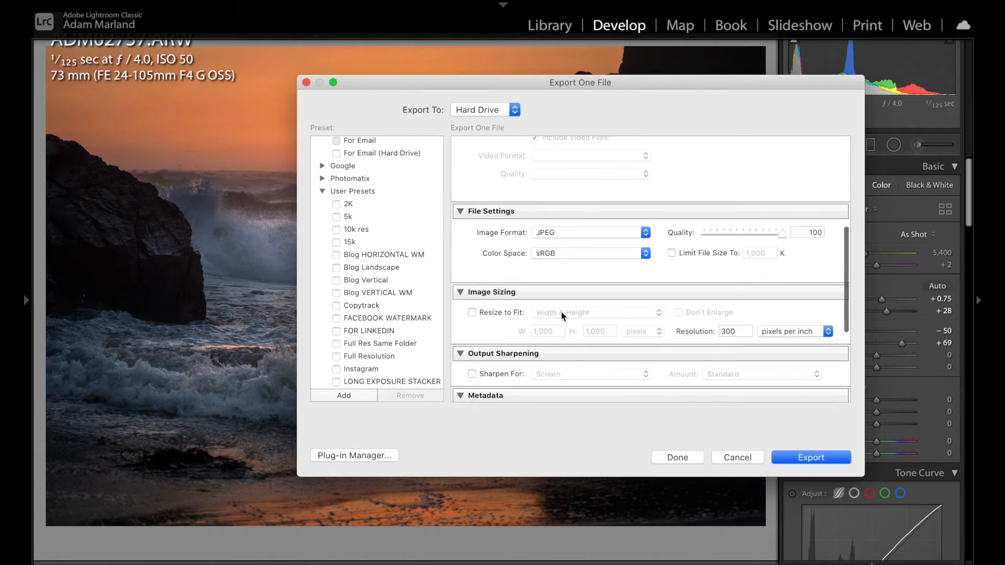
scroll(562, 296, "down", 1)
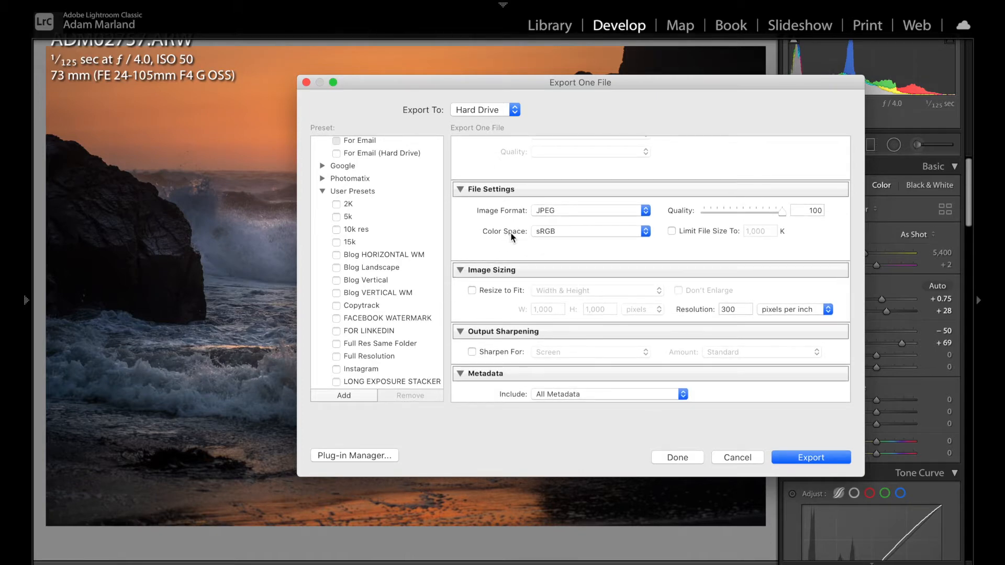
left_click(575, 210)
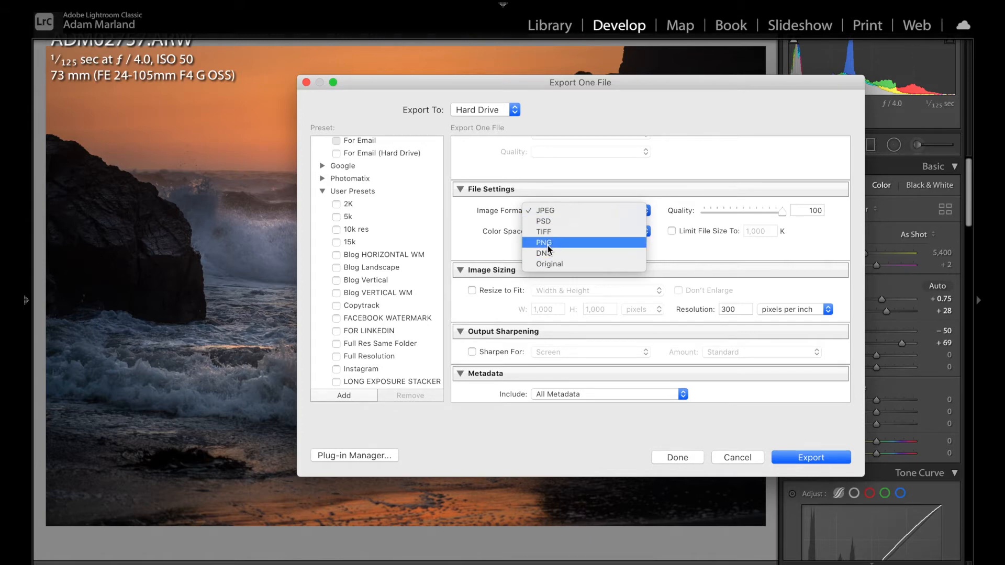
left_click(563, 211)
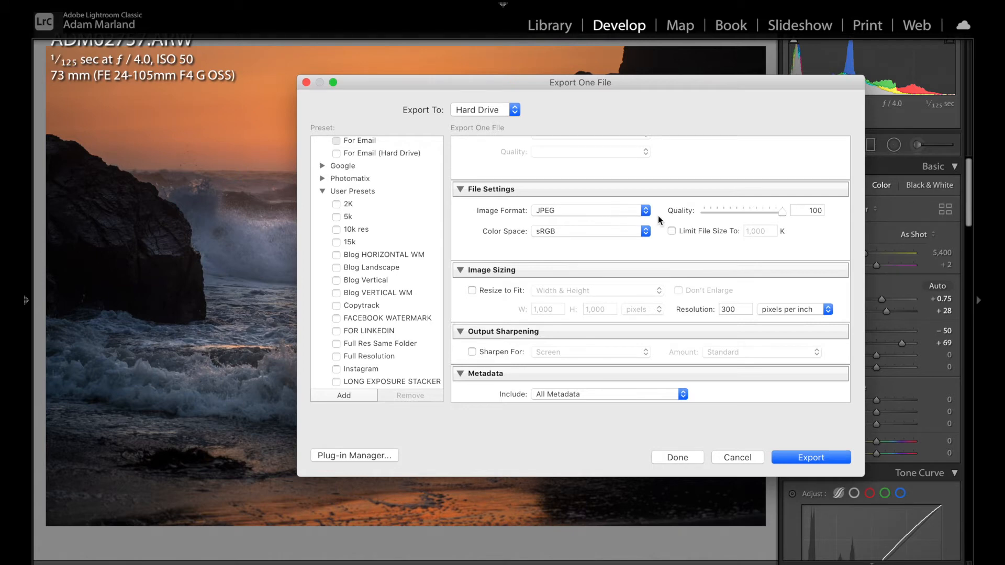
left_click(587, 231)
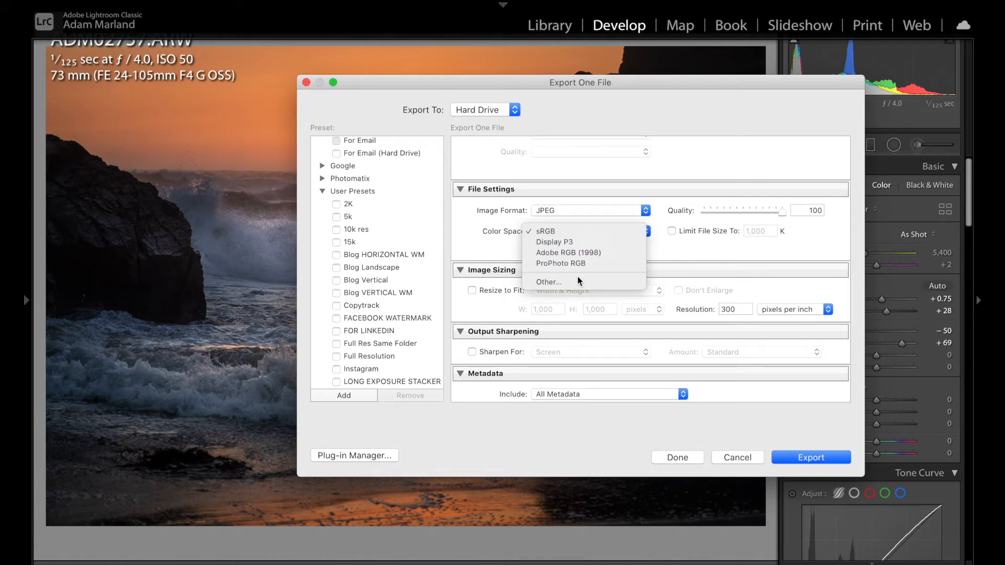
left_click(565, 234)
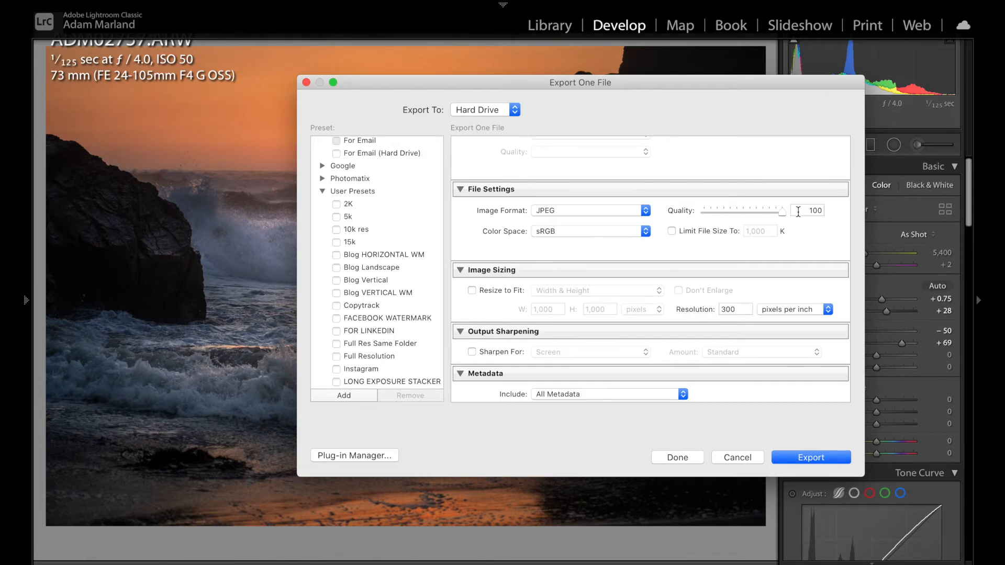
- Set JPEG quality to 100 and toggle the Limit File Size option off
left_click_drag(780, 215, 813, 219)
left_click(706, 233)
left_click(707, 233)
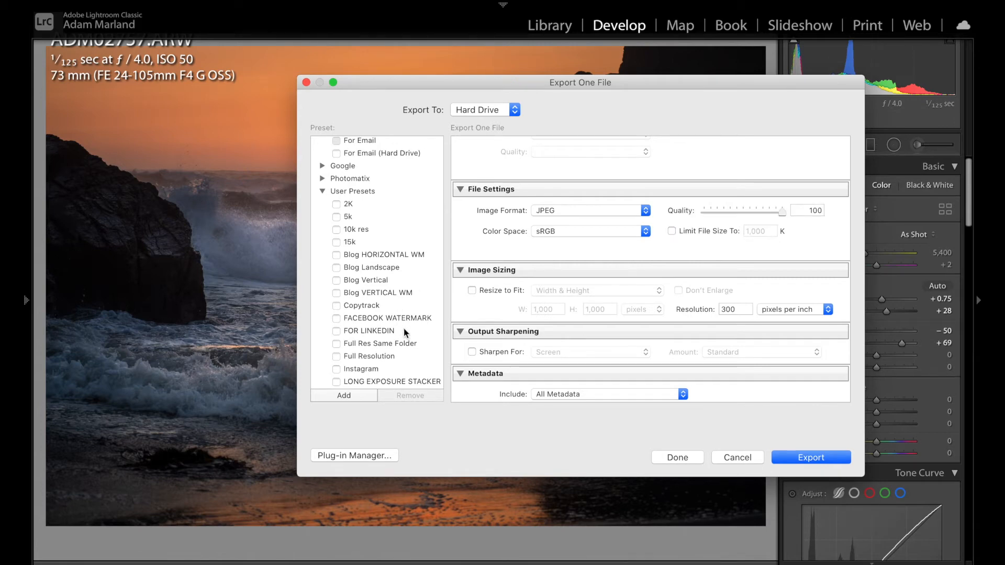
left_click(687, 231)
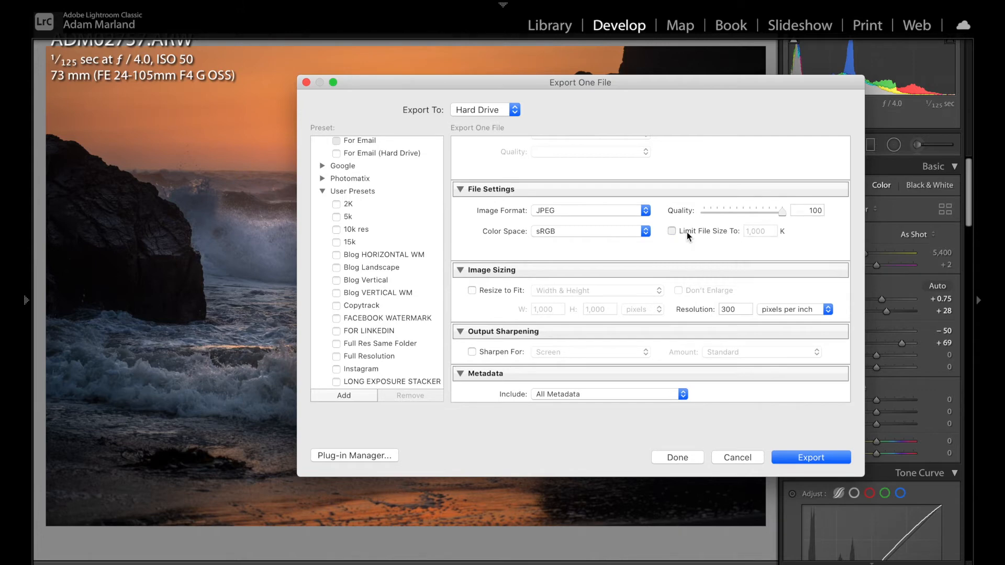
- Try limiting the file size to 450 K, then turn the file size limit off again
left_click(771, 233)
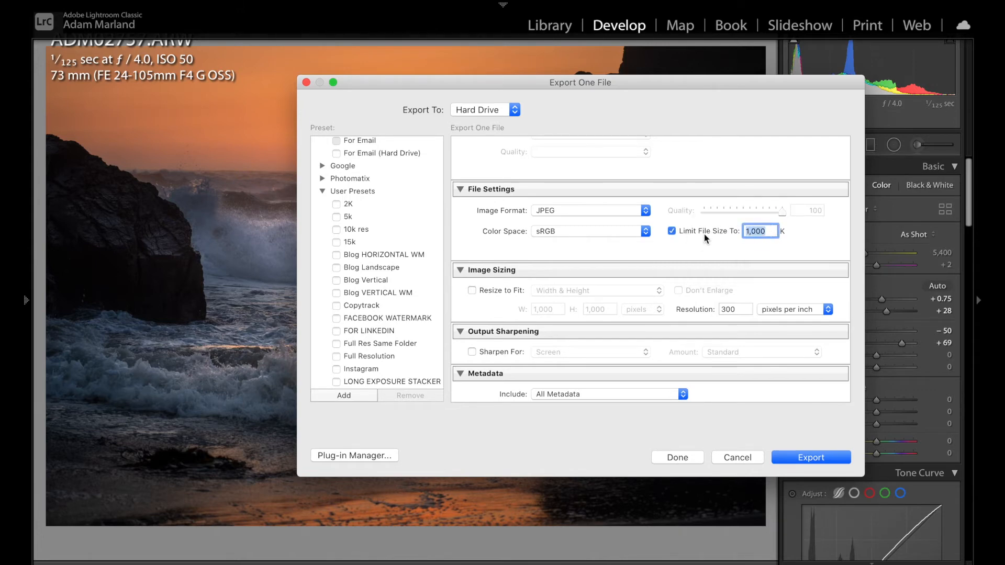
type("450")
left_click(692, 228)
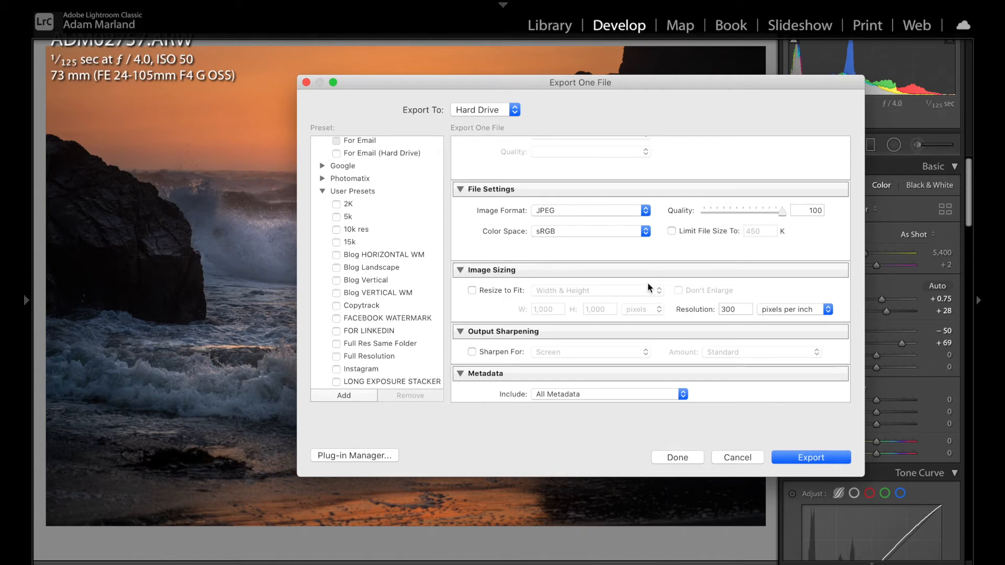
- Try resizing the image to fit 1,400 pixels wide with a height value, then turn Resize to Fit off again
scroll(649, 285, "down", 3)
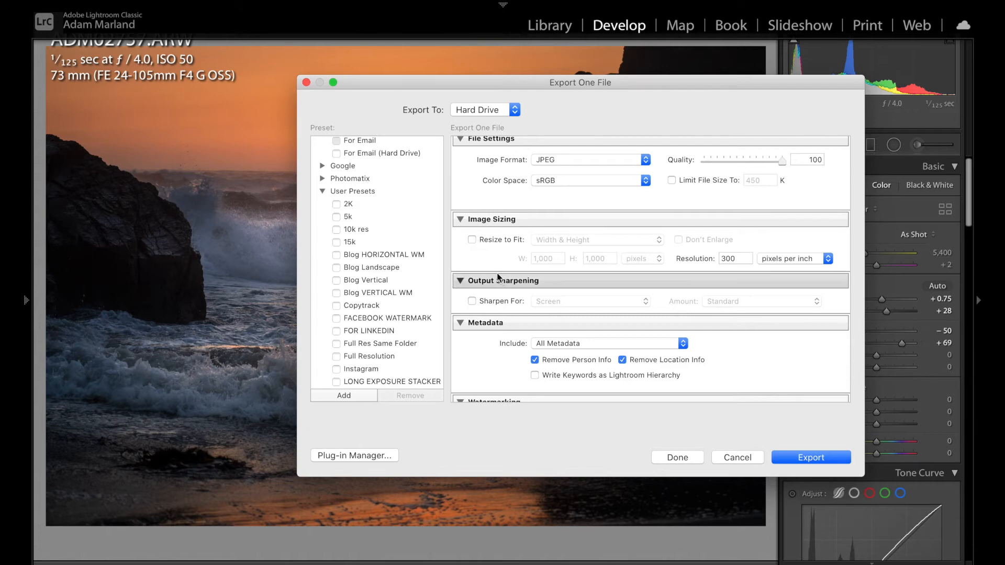
left_click(472, 239)
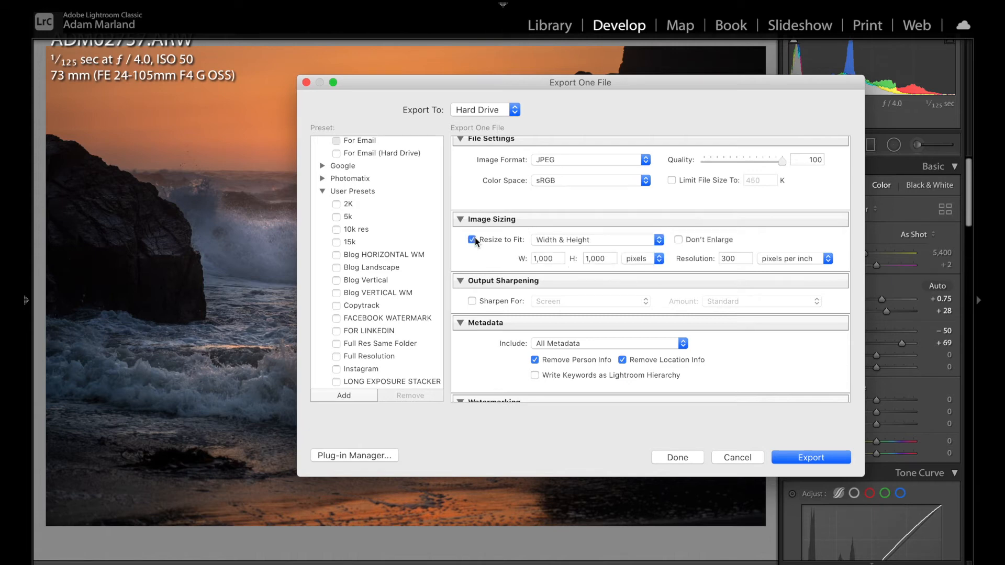
double_click(552, 260)
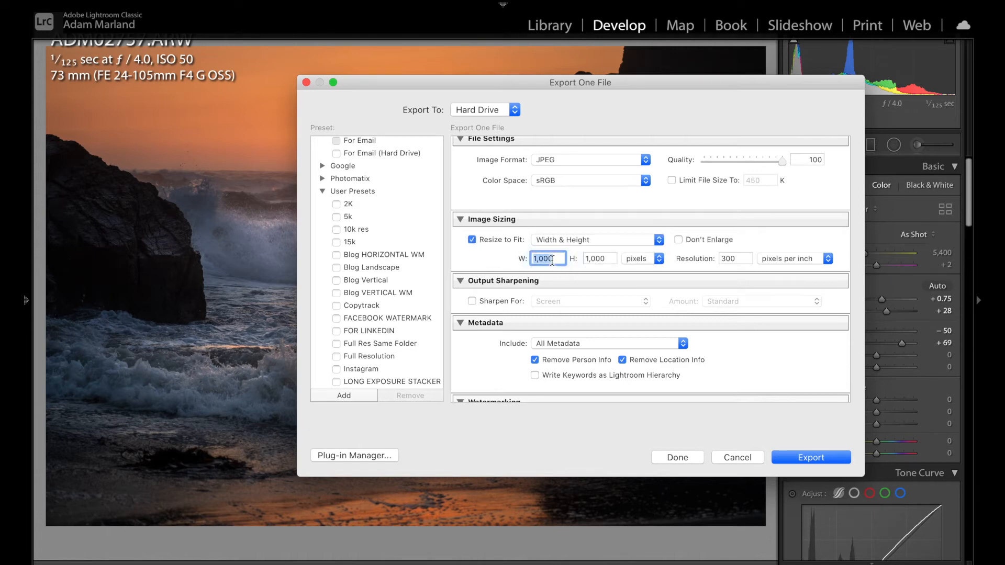
type("1,4")
type("00")
double_click(609, 258)
type("0")
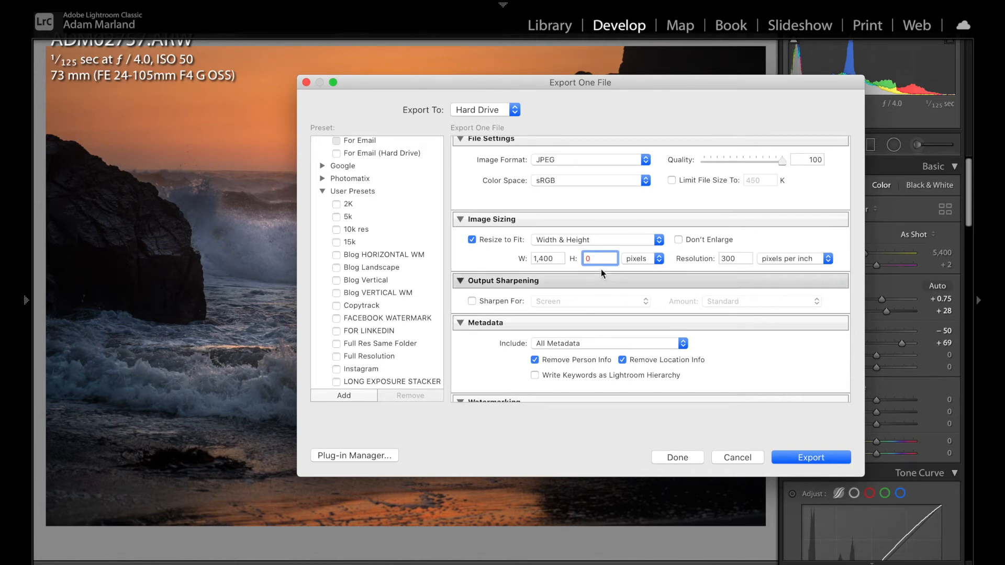
left_click_drag(601, 260, 569, 258)
type("100")
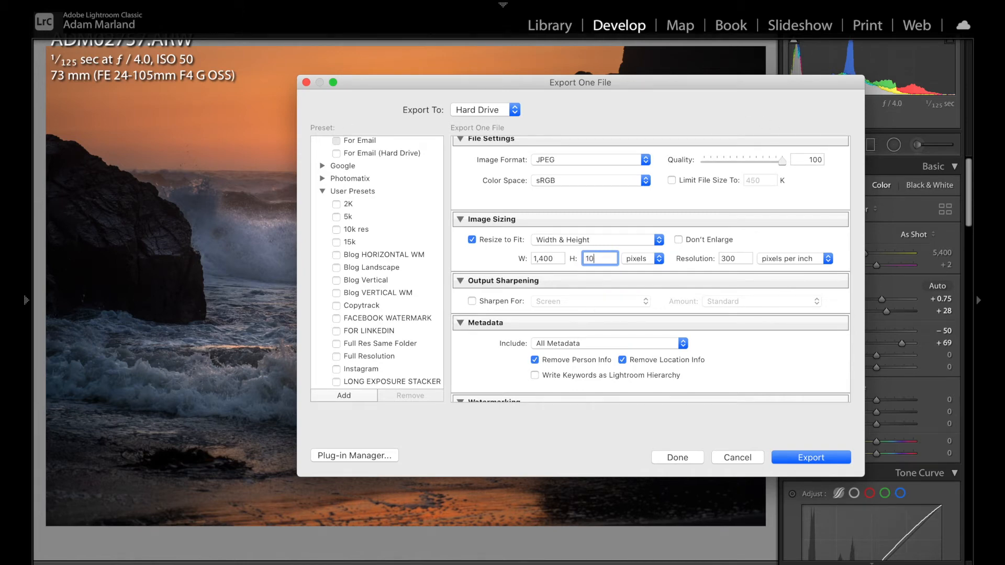
key("BackSpace")
left_click(491, 241)
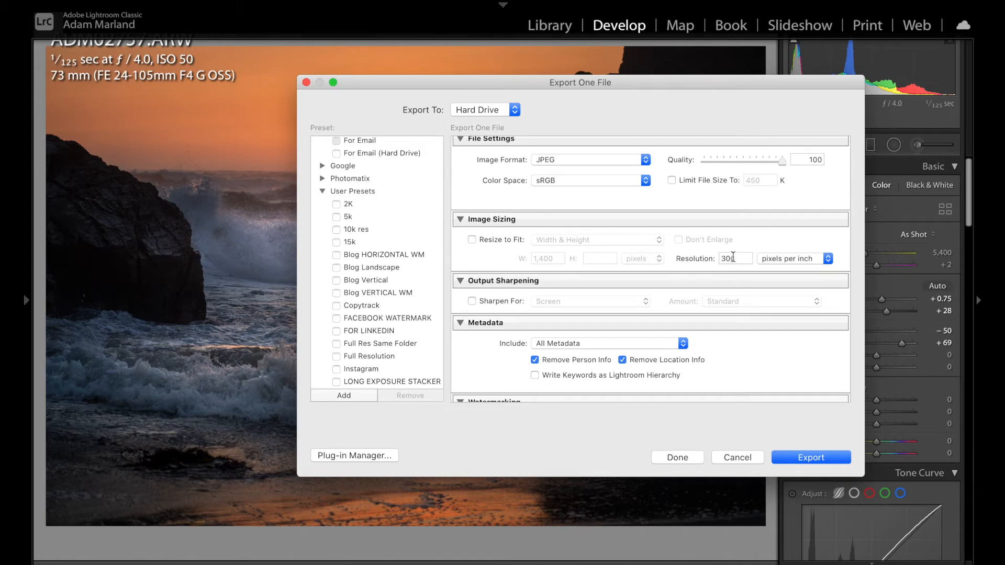
- Review the Metadata include options and the After Export post-processing options without changing them
scroll(594, 325, "down", 3)
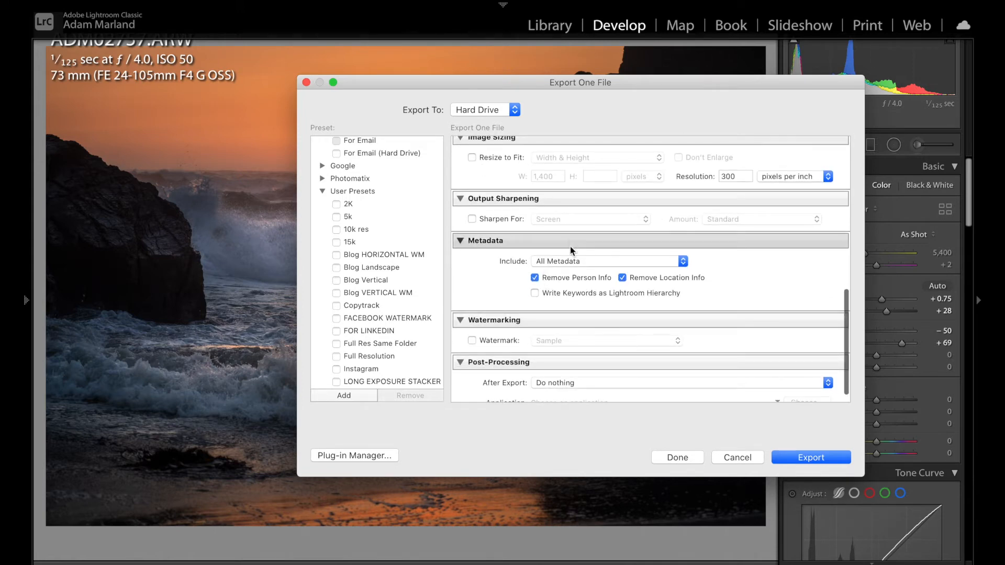
scroll(560, 257, "down", 1)
scroll(560, 259, "up", 1)
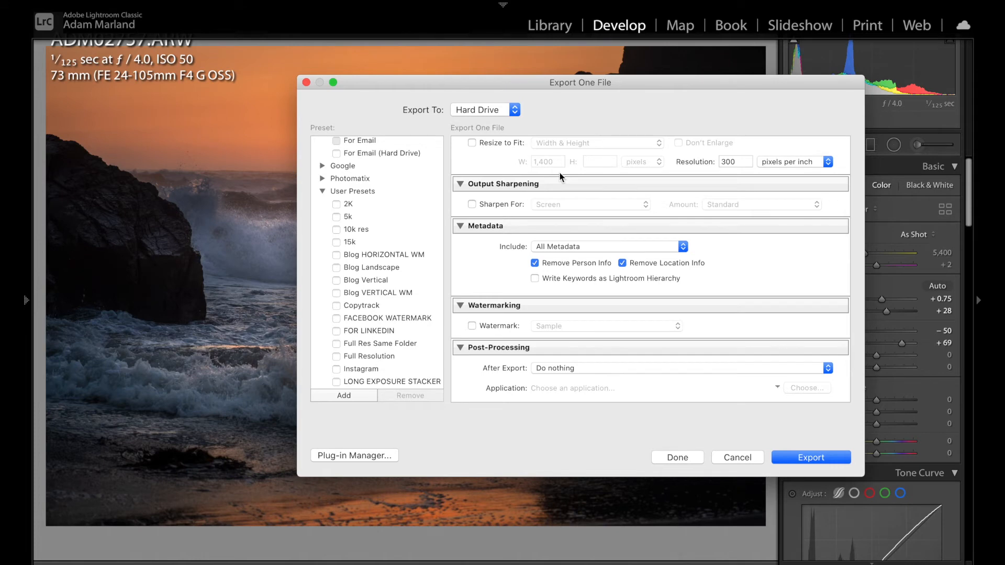
left_click(557, 249)
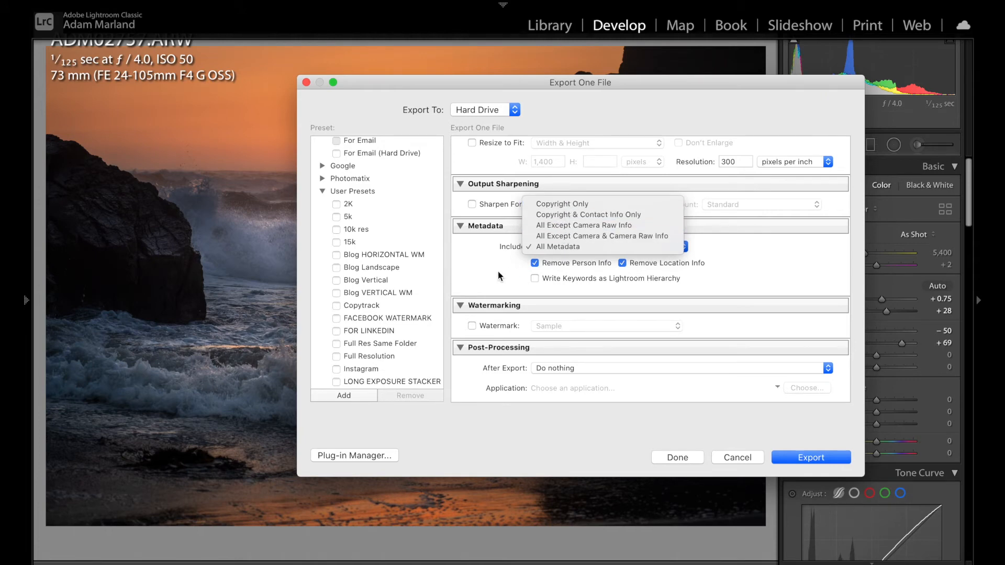
left_click(487, 281)
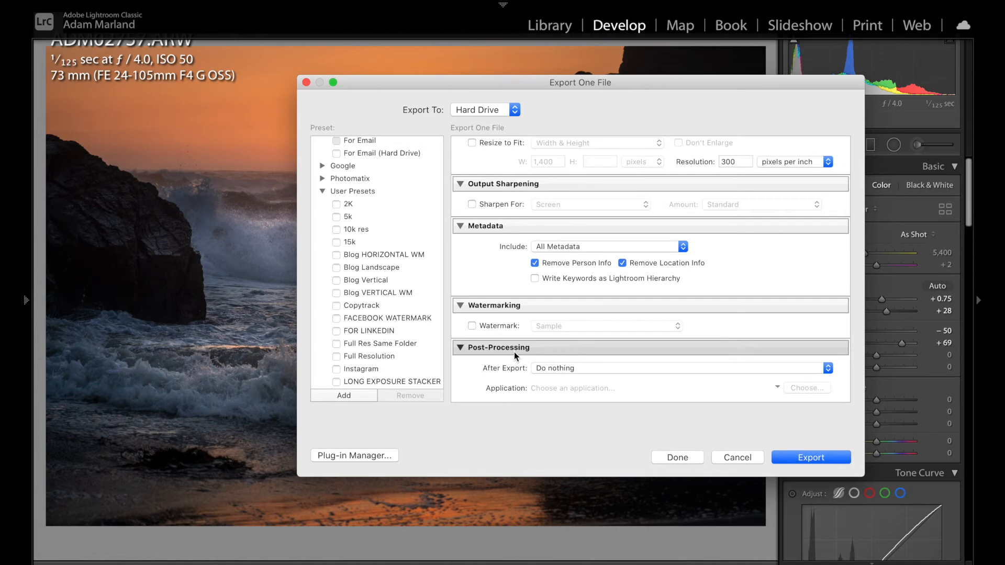
left_click(561, 368)
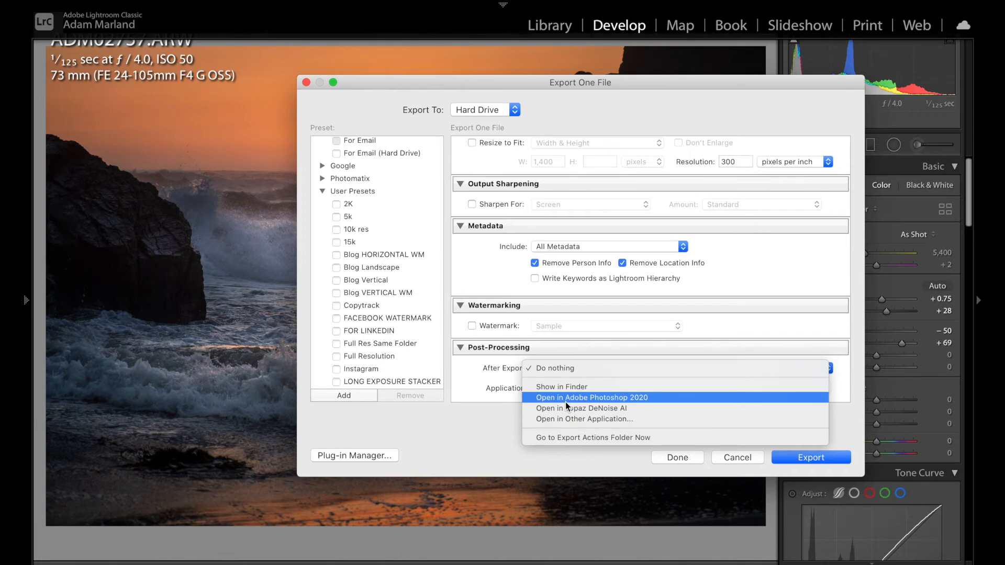
left_click(461, 359)
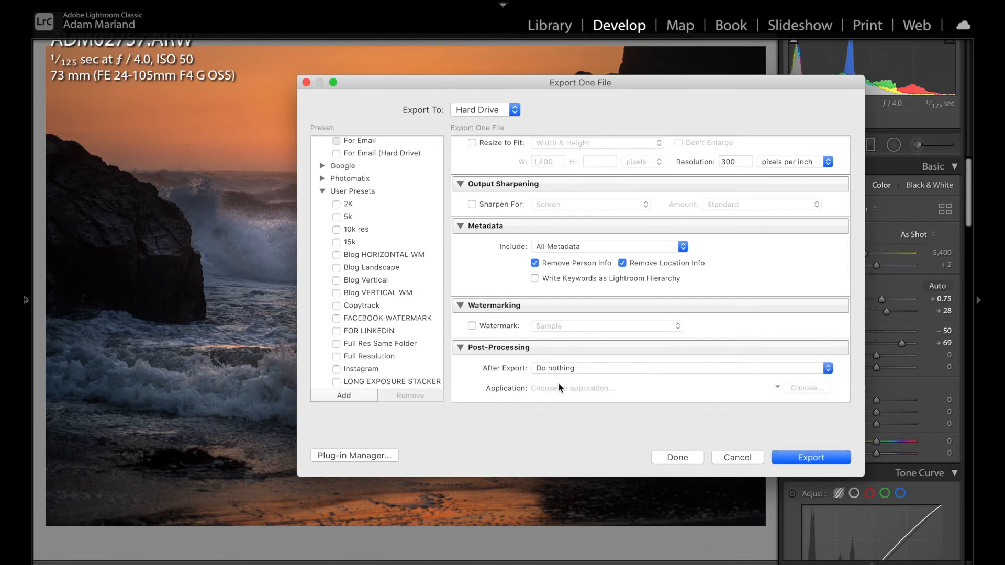
left_click(592, 369)
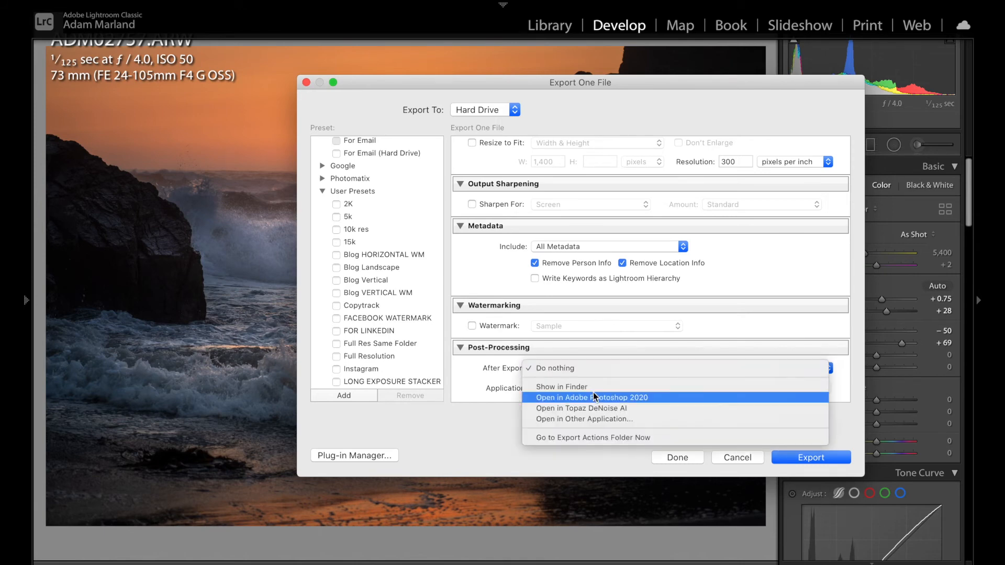
left_click(511, 365)
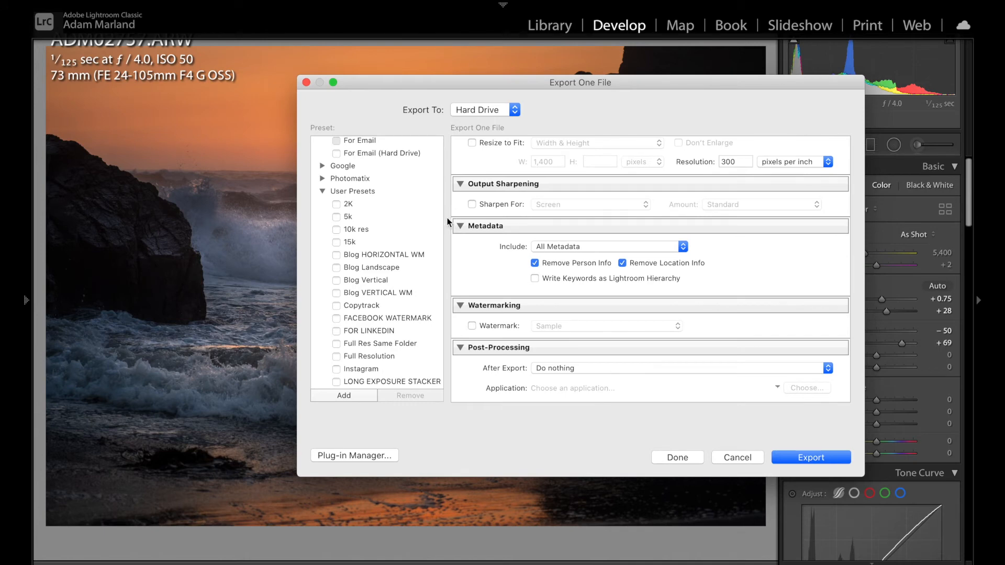
- Save the current export settings as a user preset named Full Resolution
left_click(345, 396)
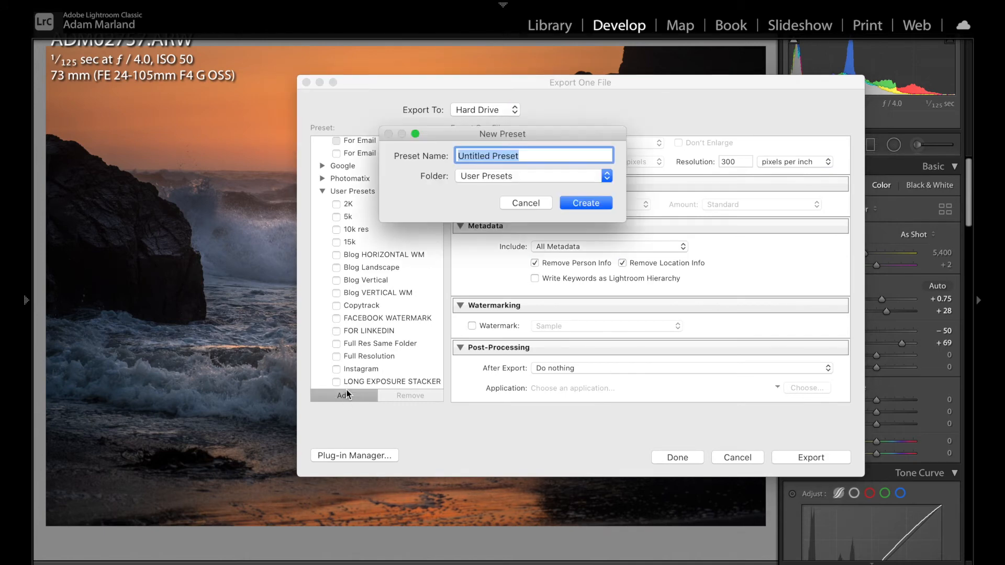
type("Full Resolution")
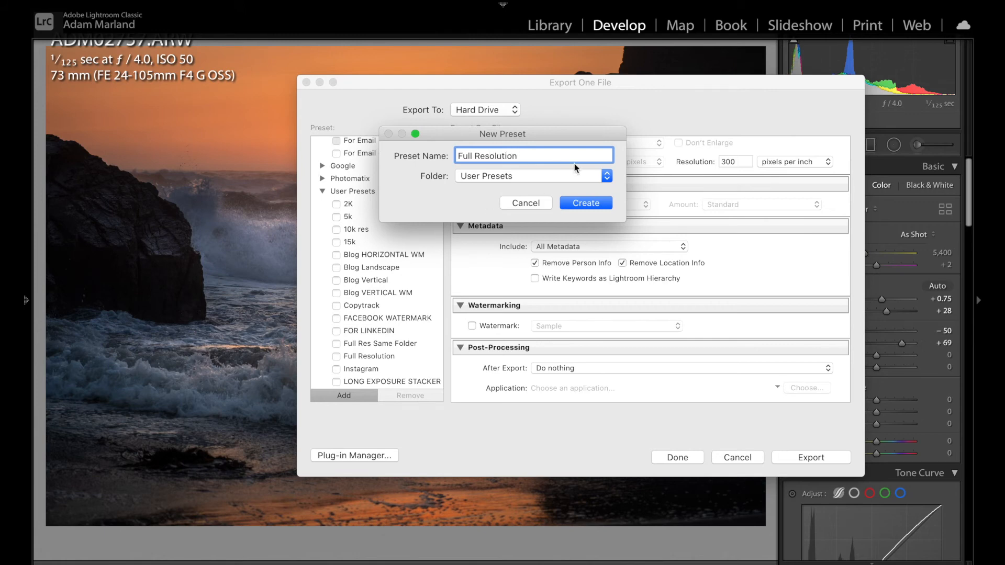
left_click(572, 204)
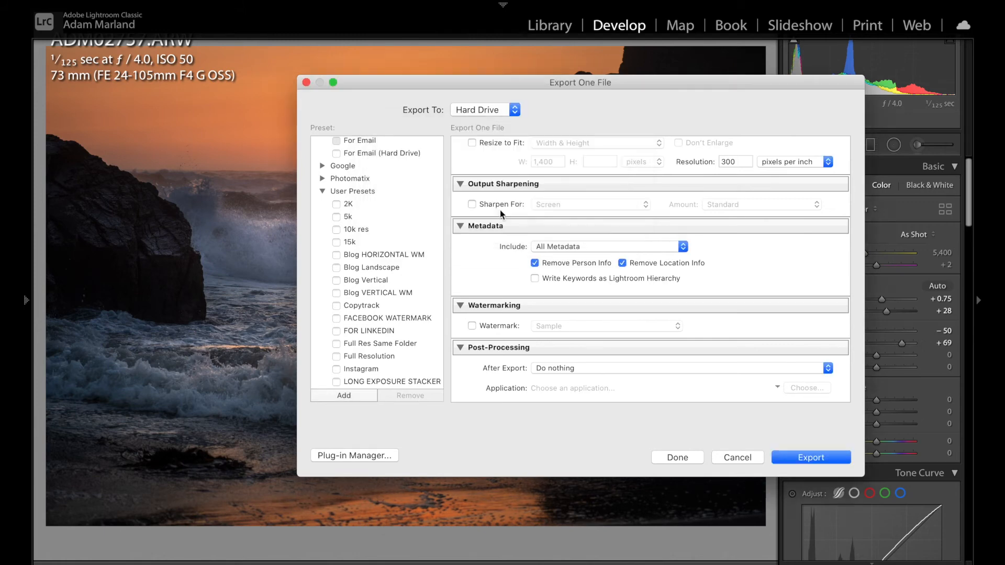
- Compare the export locations of the Full Resolution and Full Res Same Folder presets
left_click(382, 357)
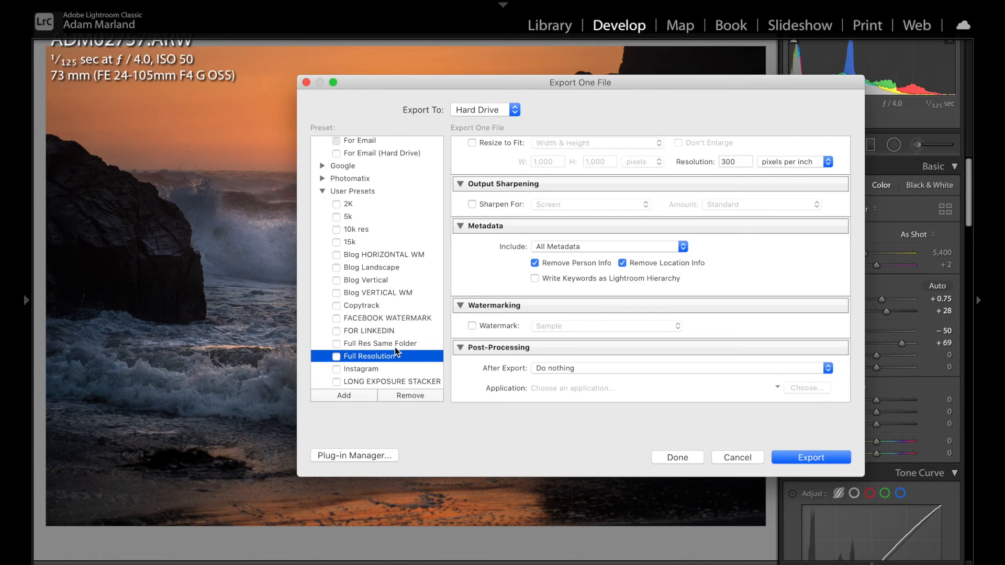
left_click(394, 347)
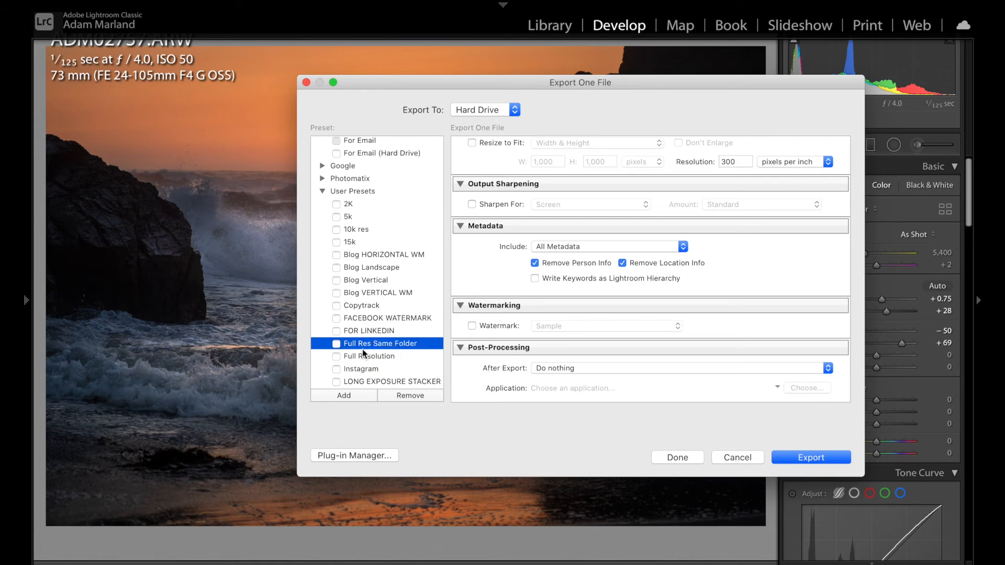
scroll(662, 296, "up", 10)
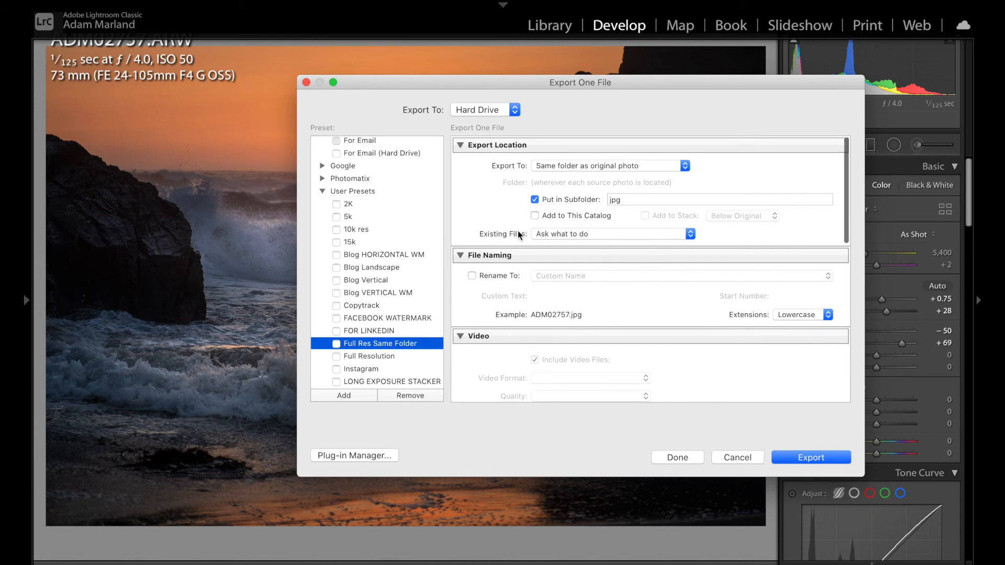
left_click(394, 356)
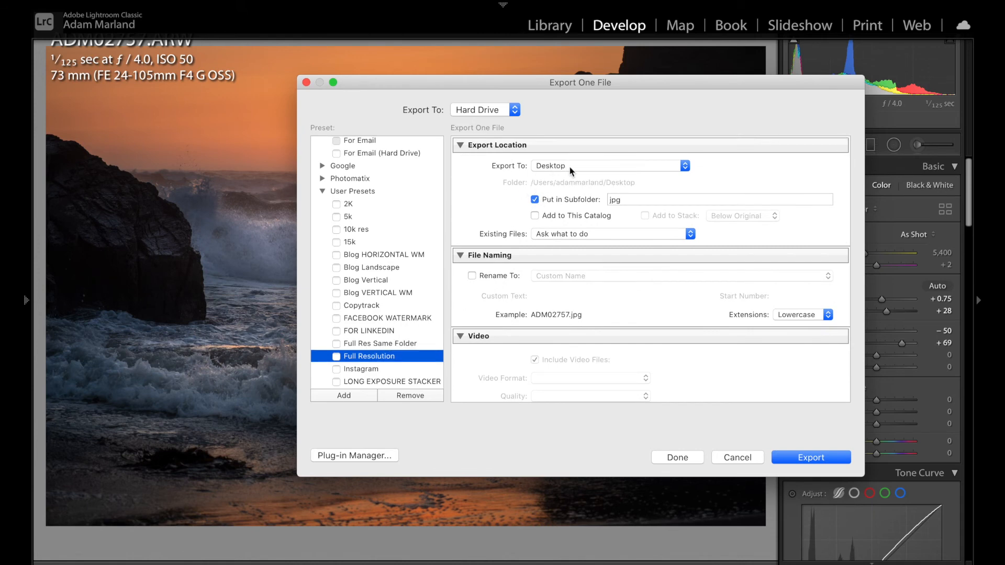
left_click(381, 345)
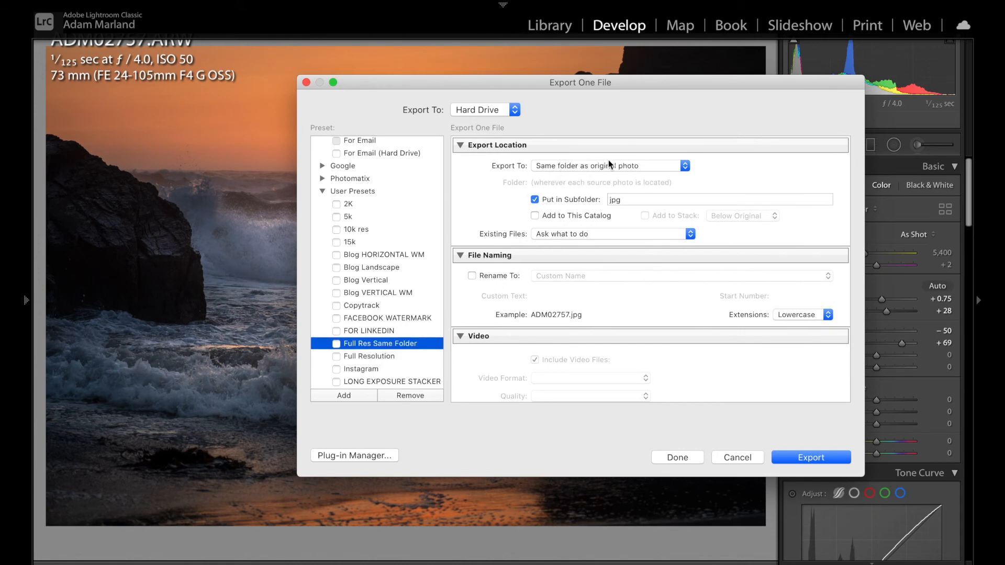
left_click(397, 357)
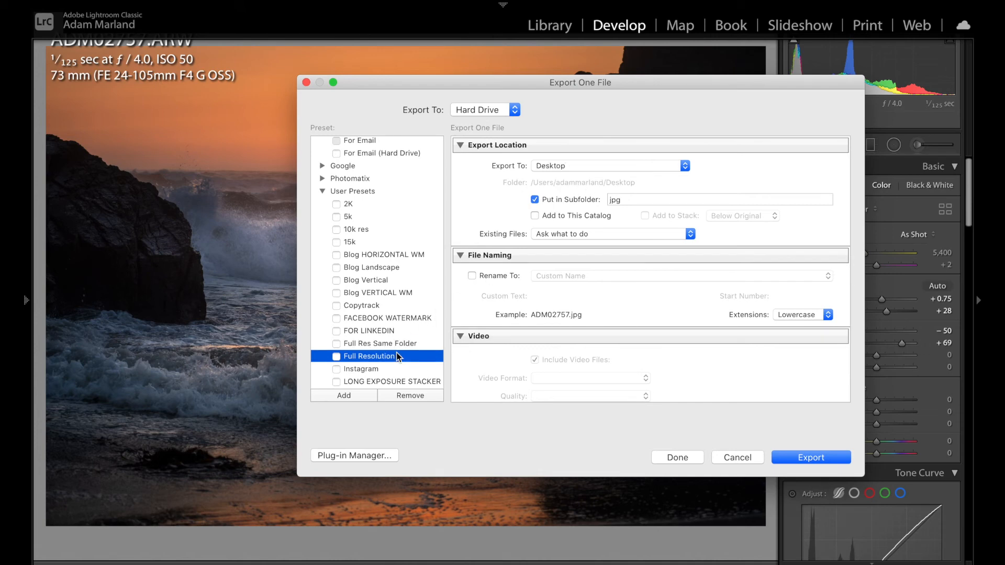
- Batch export the photo using both the Full Resolution and Full Res Same Folder presets
left_click(336, 356)
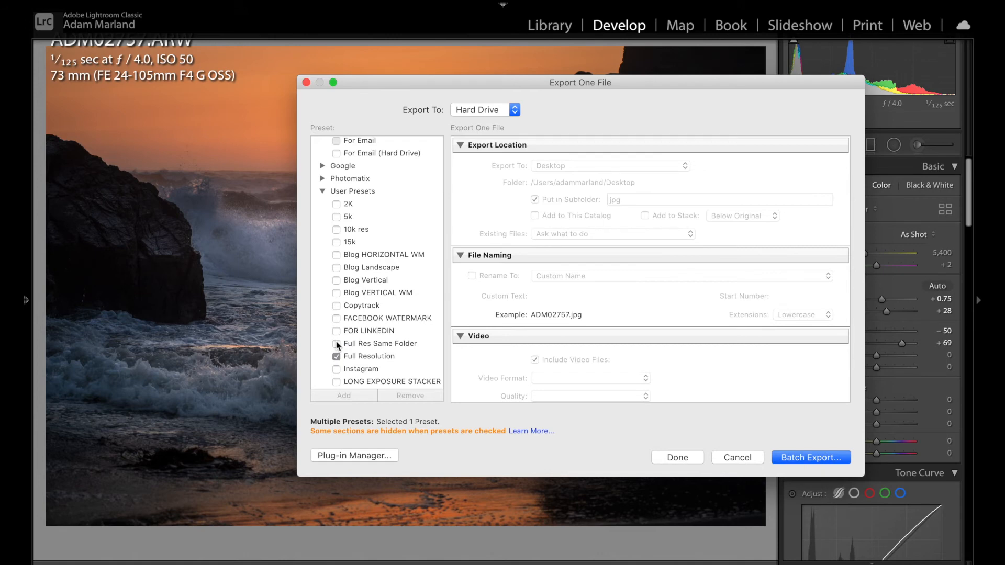
left_click(336, 344)
left_click(814, 457)
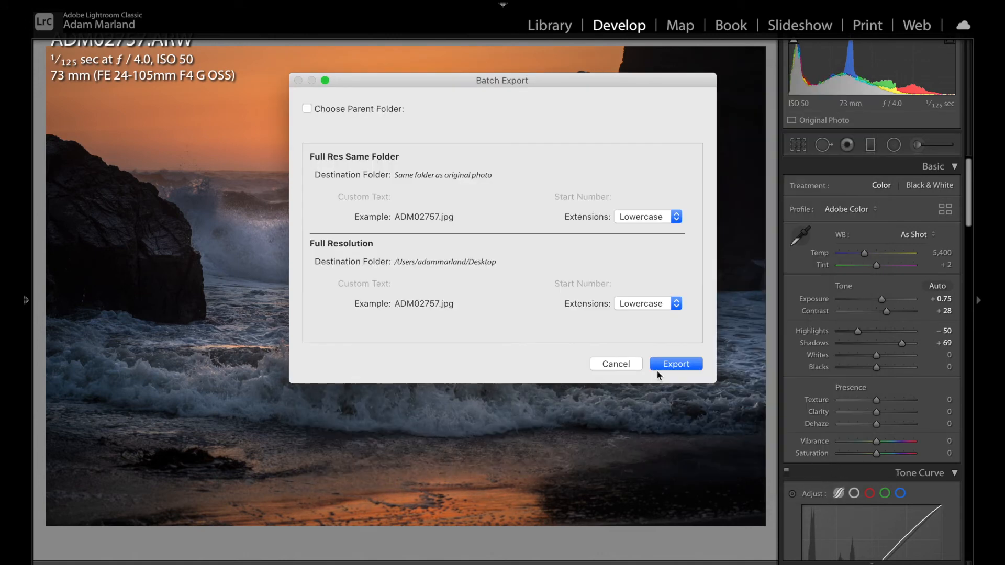
left_click(676, 364)
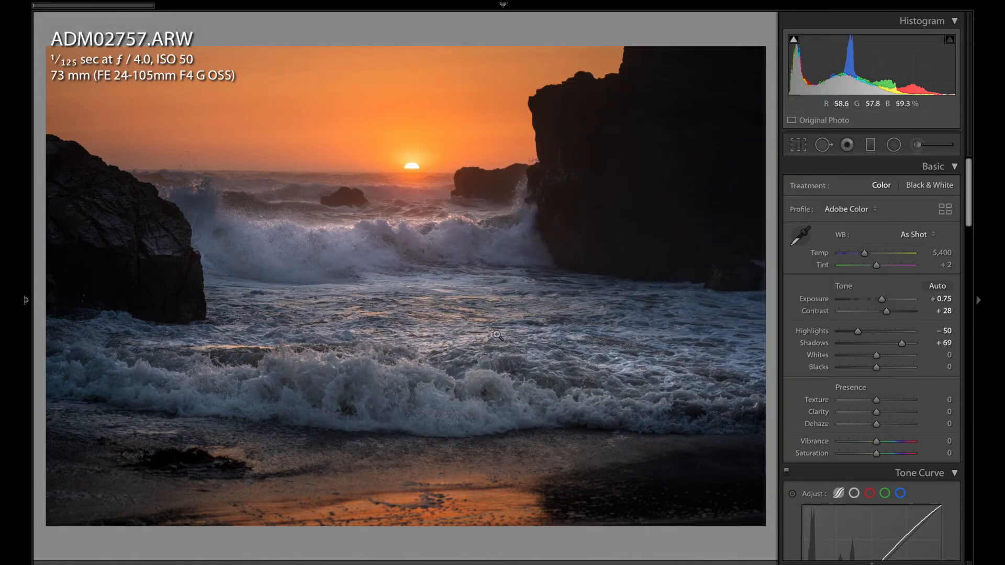
- Reopen the Export dialog, select the Full Resolution preset and set the export location to the same folder as the original photo
mouse_move(212, 4)
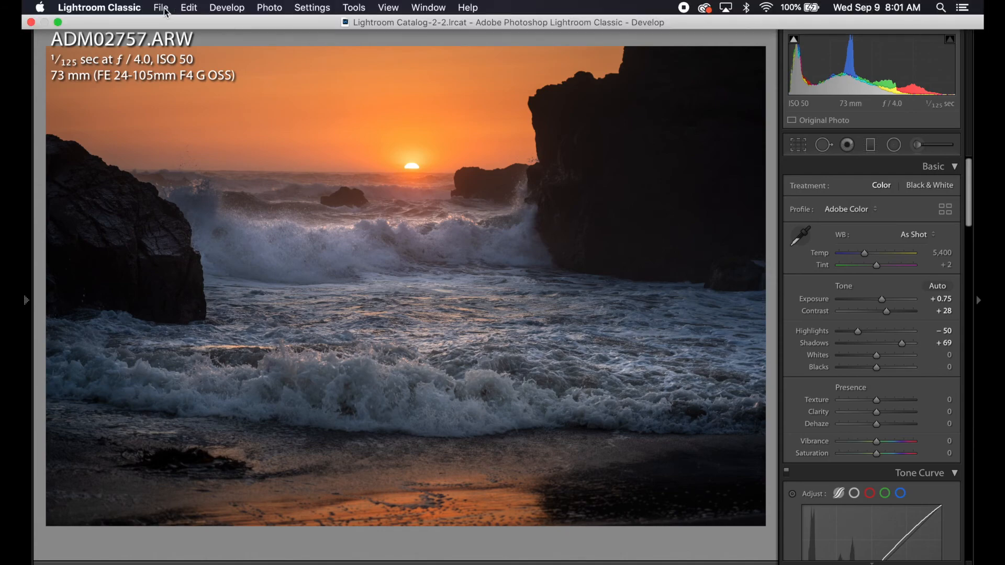
left_click(161, 7)
left_click(196, 191)
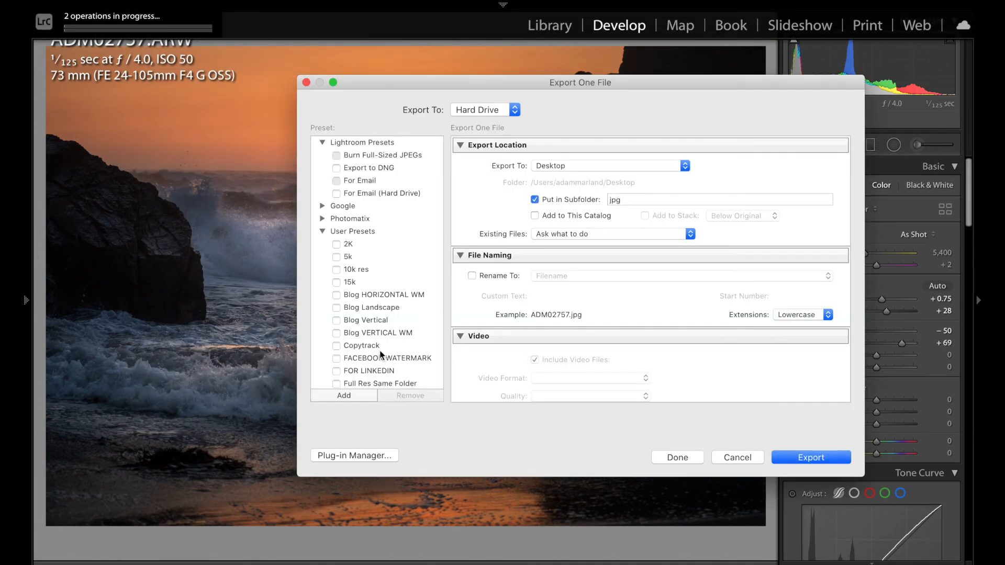
scroll(382, 379, "down", 1)
left_click(382, 373)
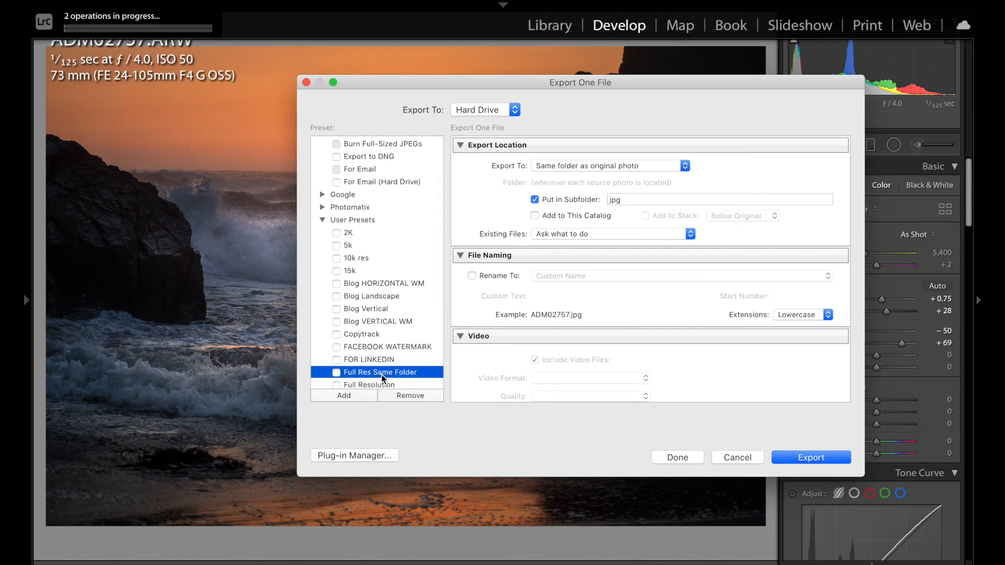
left_click(378, 385)
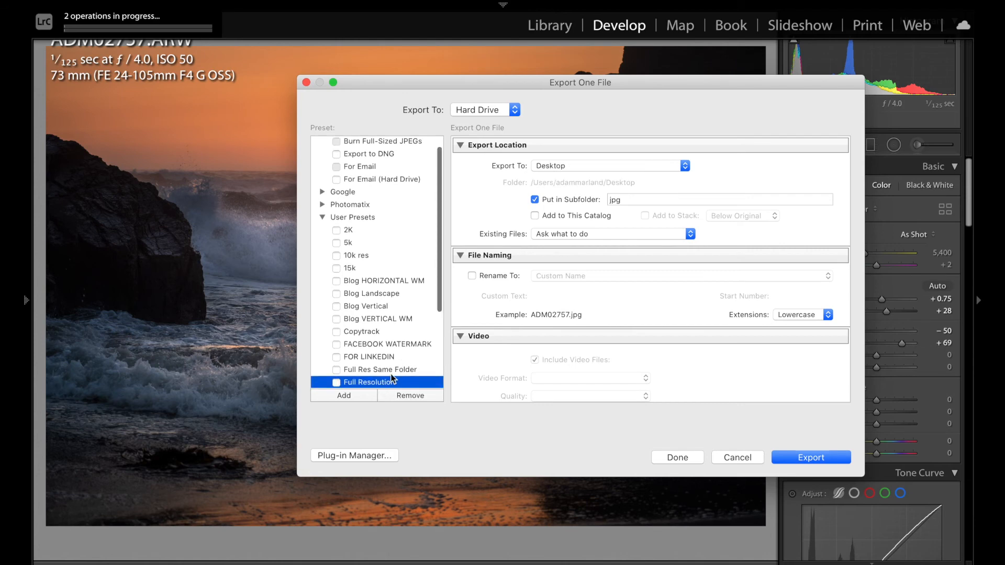
left_click(575, 165)
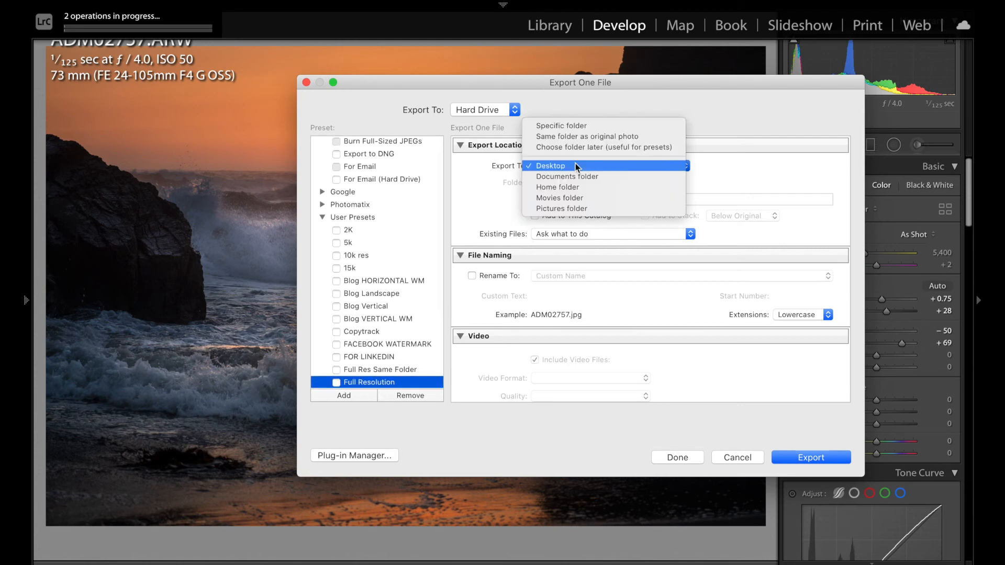
left_click(557, 136)
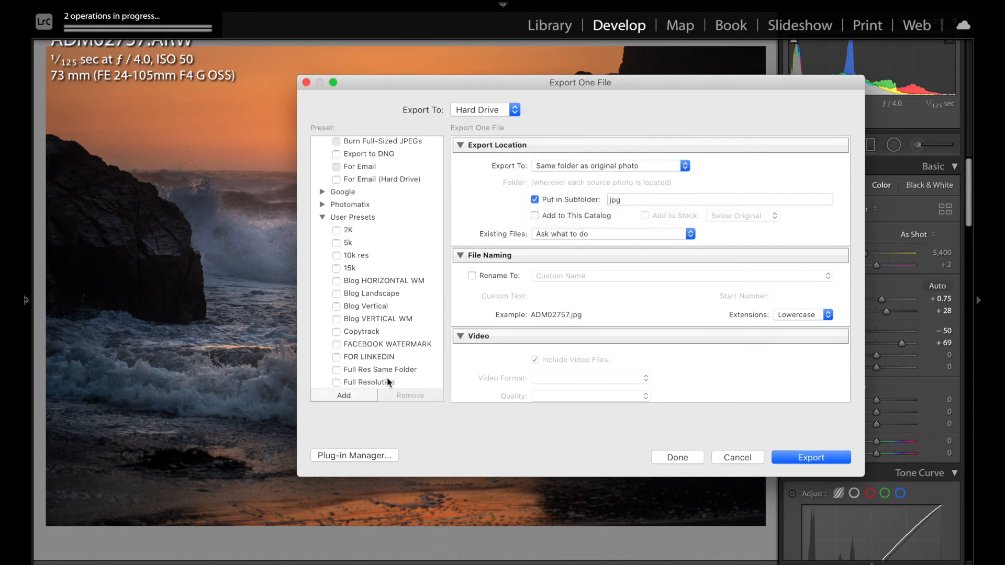
- Try adding a new preset named Full Res Same Folder, then cancel it
left_click(353, 399)
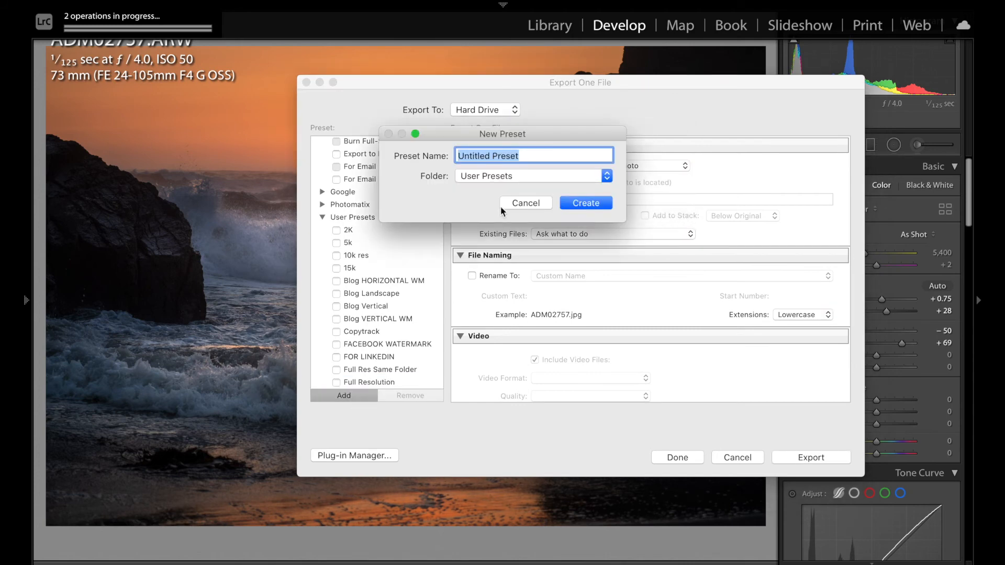
type("Full Res Same FOlder")
left_click(531, 209)
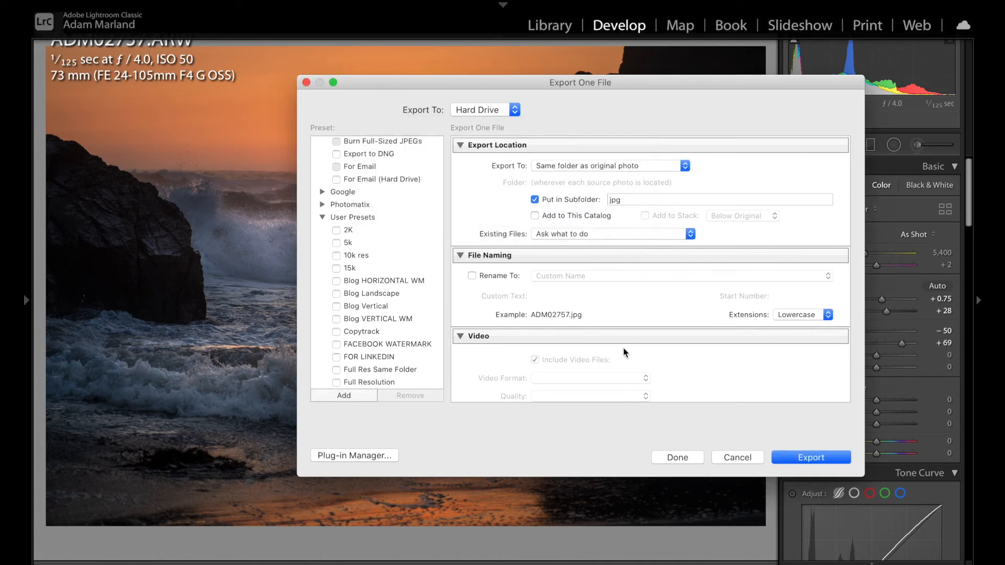
- Close the Export dialog and open the exported ADM02757.jpg from the desktop jpg folder to view it, then close the windows
left_click(747, 458)
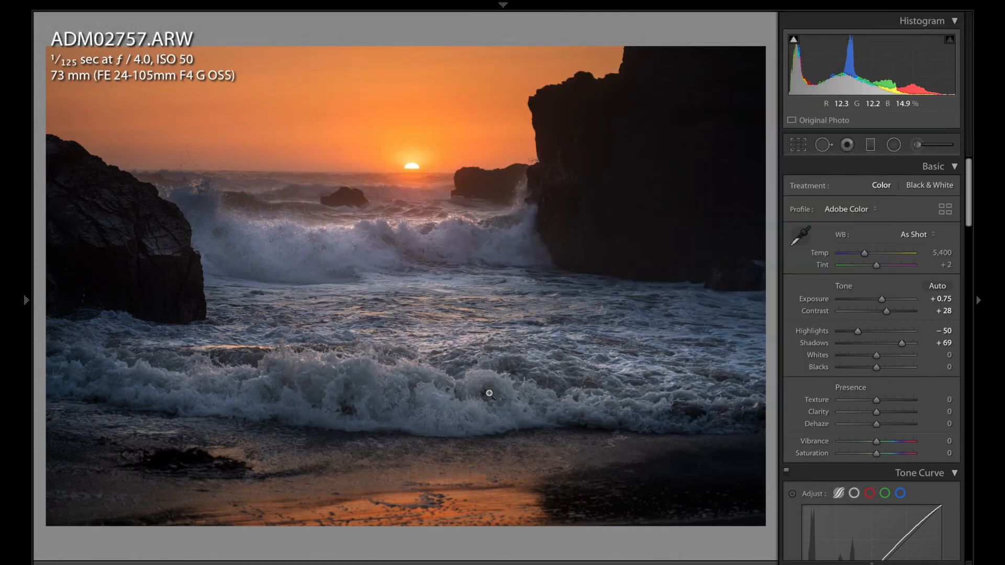
key("ctrl+Left")
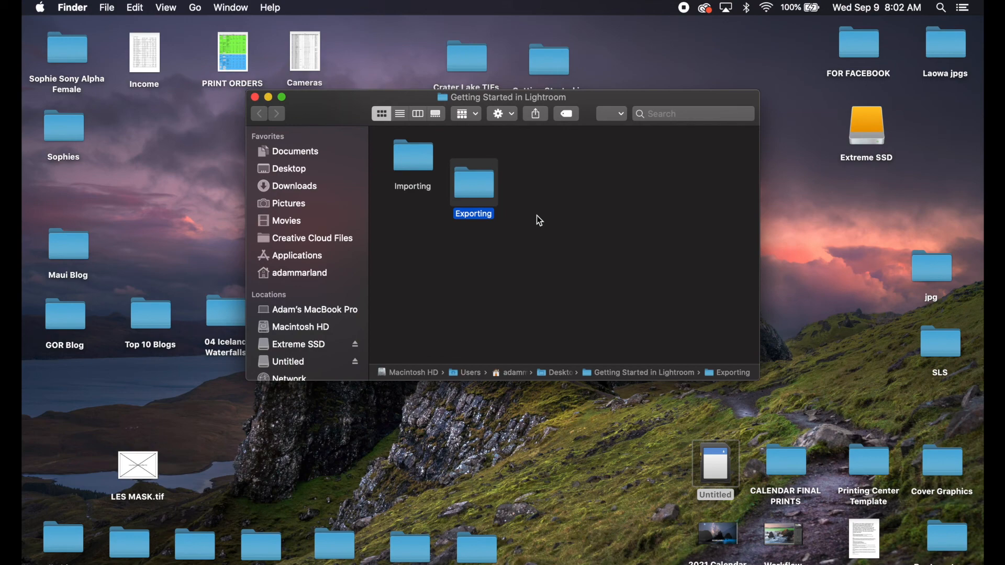
double_click(934, 271)
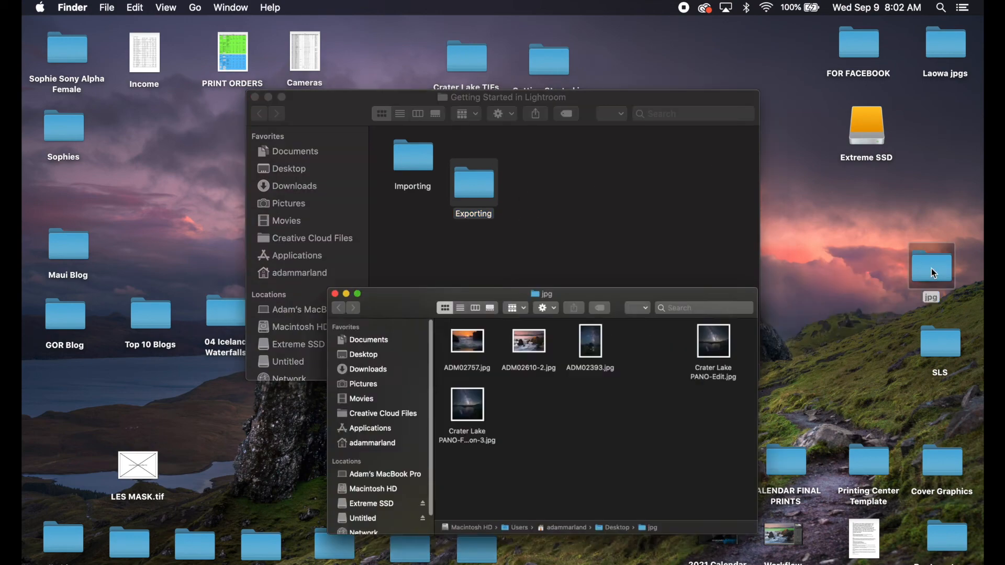
double_click(366, 364)
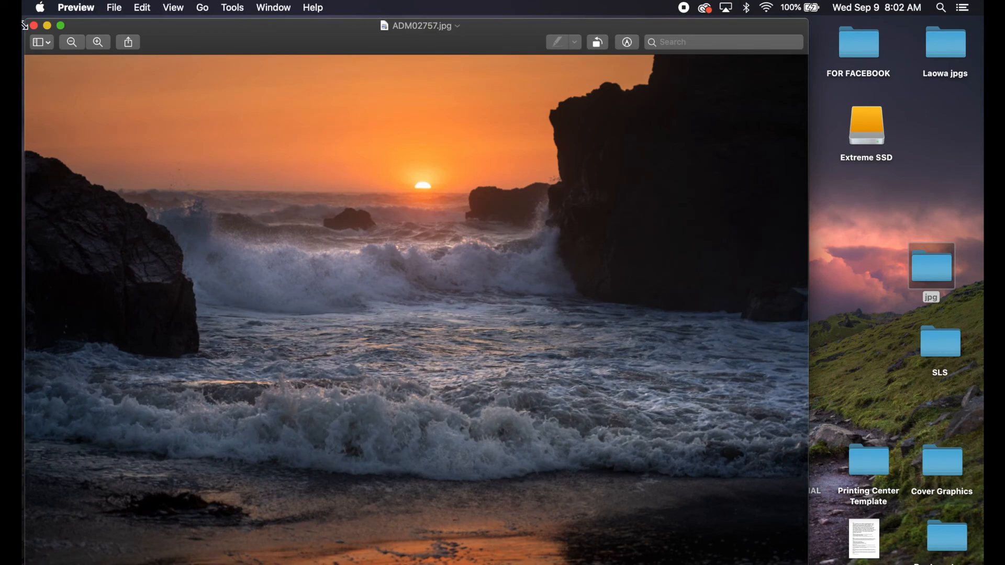
left_click(34, 25)
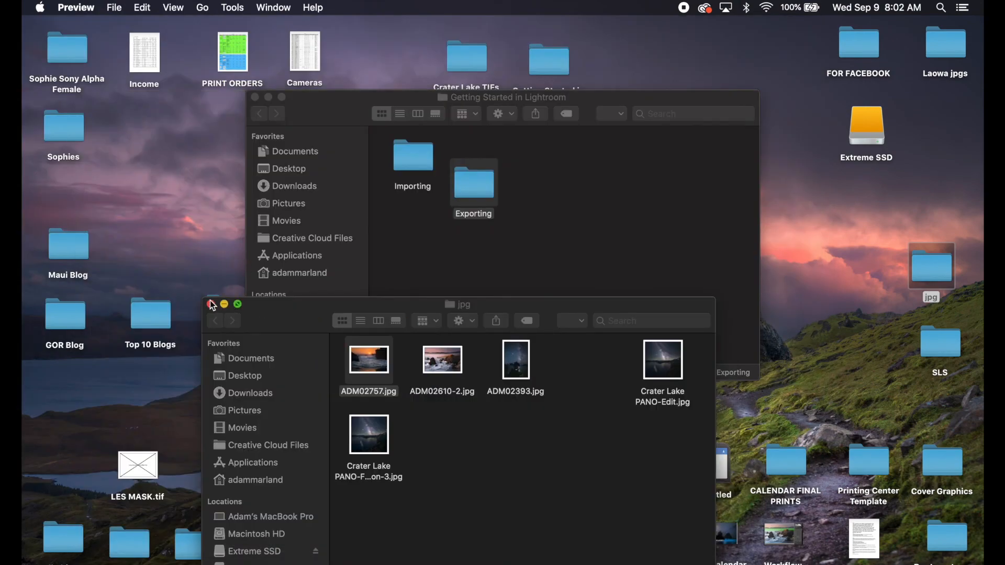
left_click(211, 305)
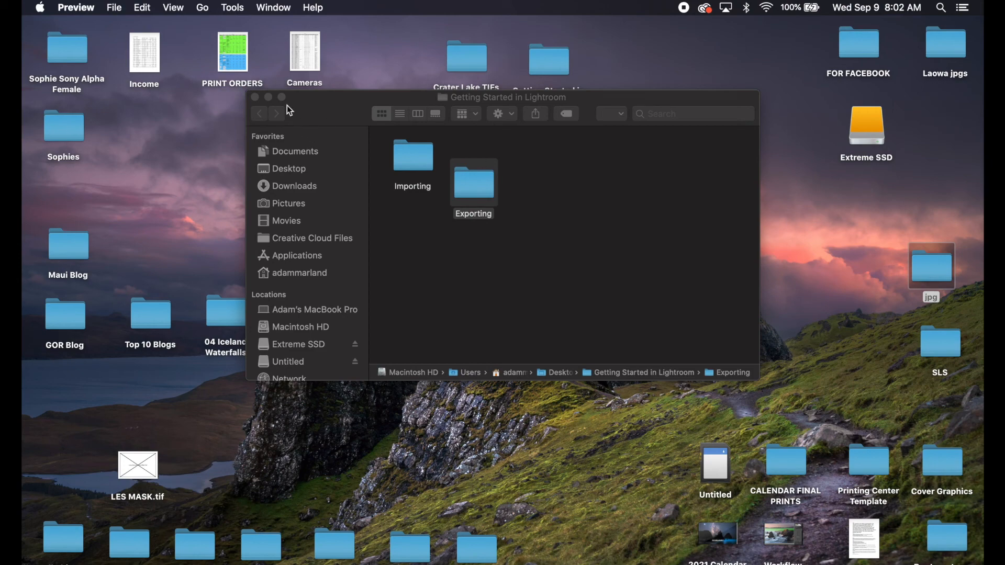
left_click(255, 97)
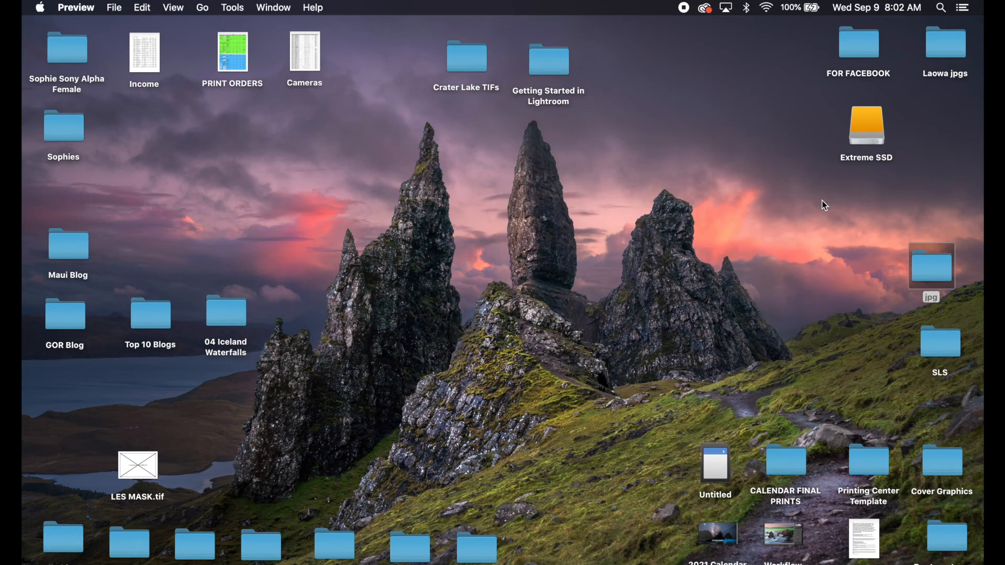
- Open the Extreme SSD folder You'll be an expert in no time! and inspect the jpg subfolder beside the original raw file
double_click(893, 150)
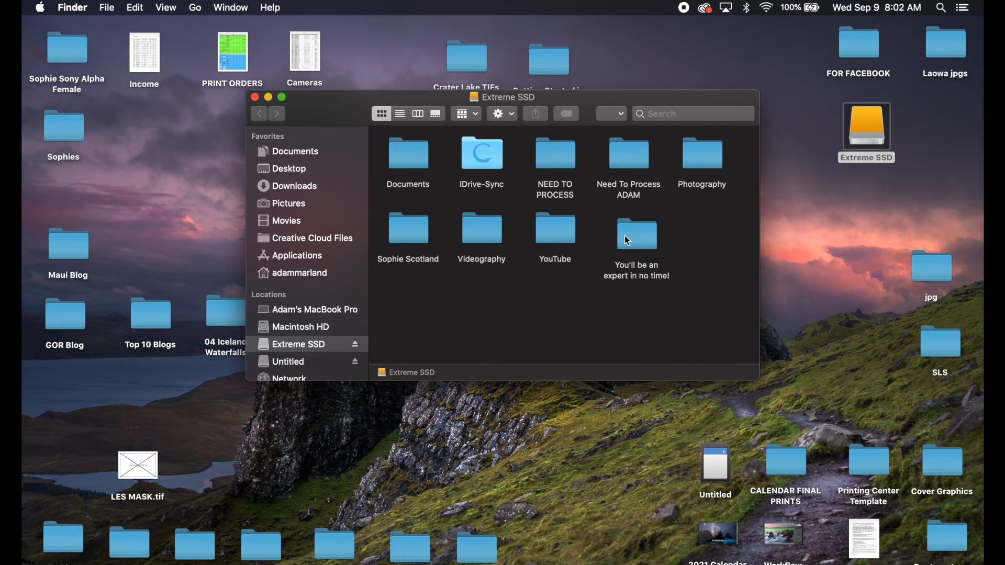
double_click(635, 240)
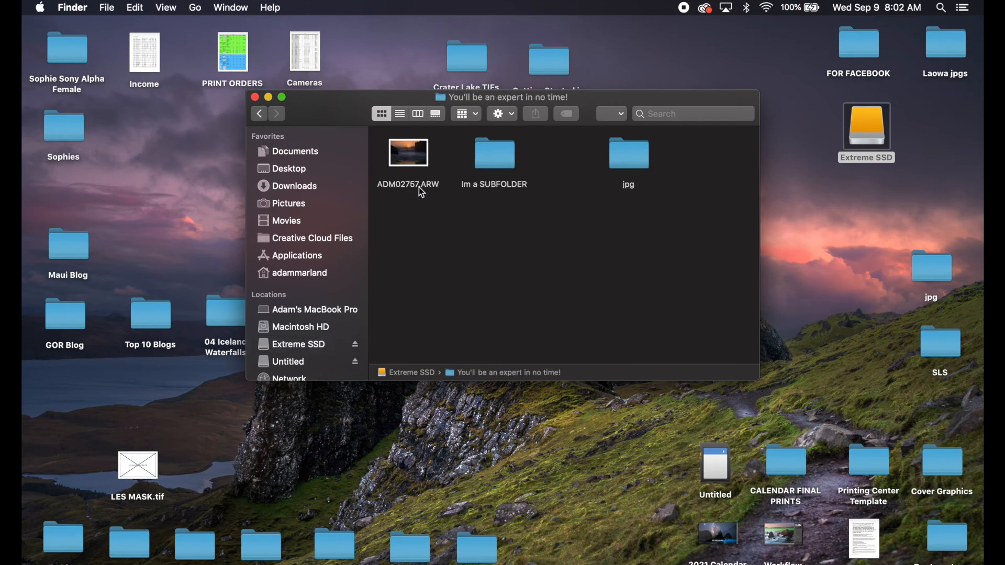
left_click(400, 152)
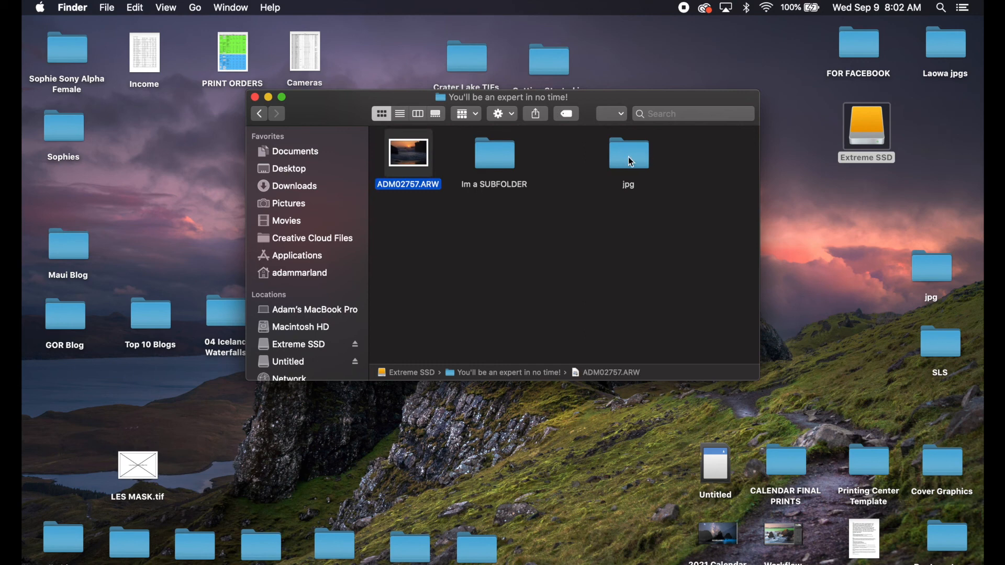
double_click(632, 162)
left_click(407, 162)
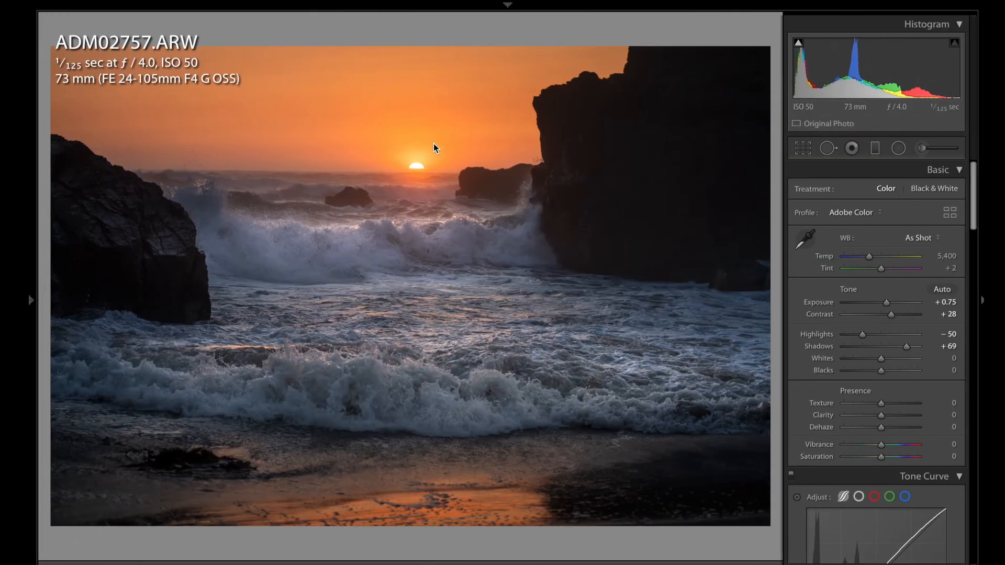
- Reopen the Export dialog and select the Full Resolution and Full Res Same Folder presets to compare their settings
left_click(160, 7)
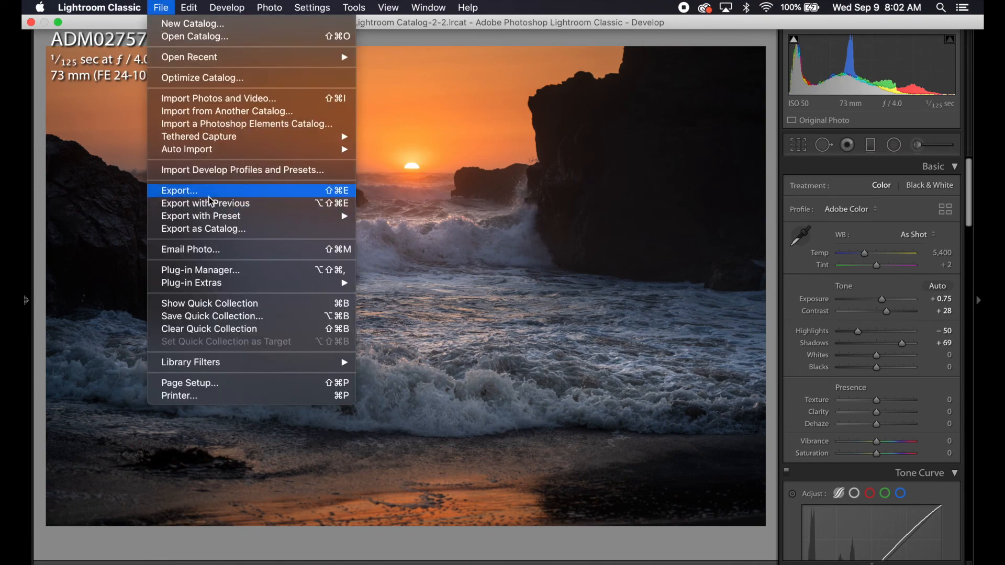
left_click(210, 197)
scroll(406, 368, "down", 2)
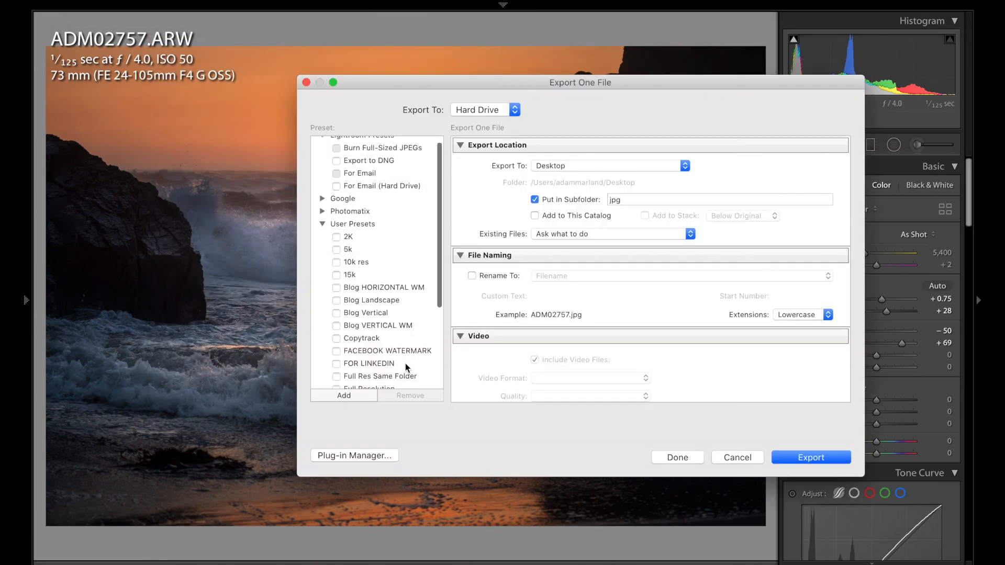
scroll(407, 367, "down", 1)
left_click(393, 377)
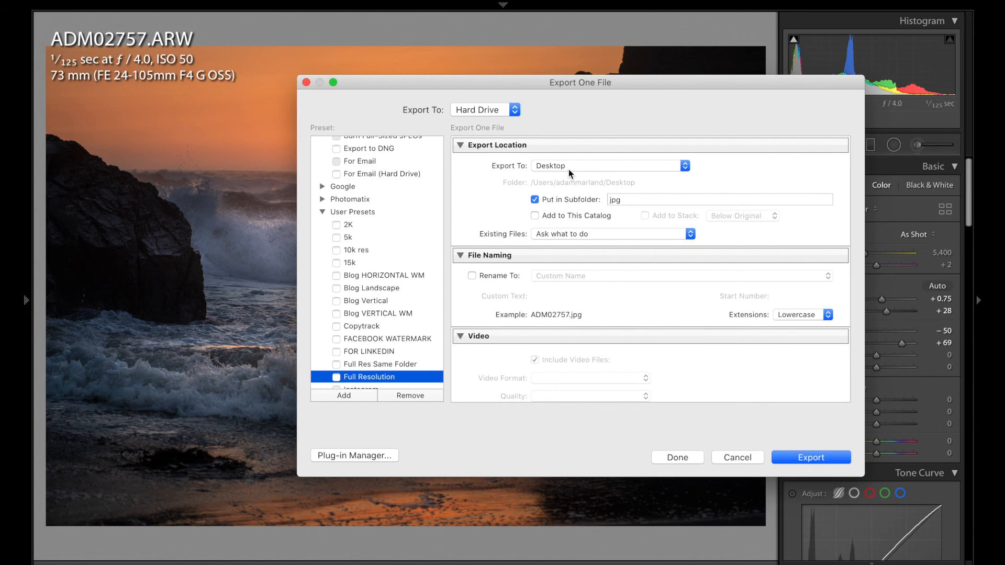
left_click(387, 364)
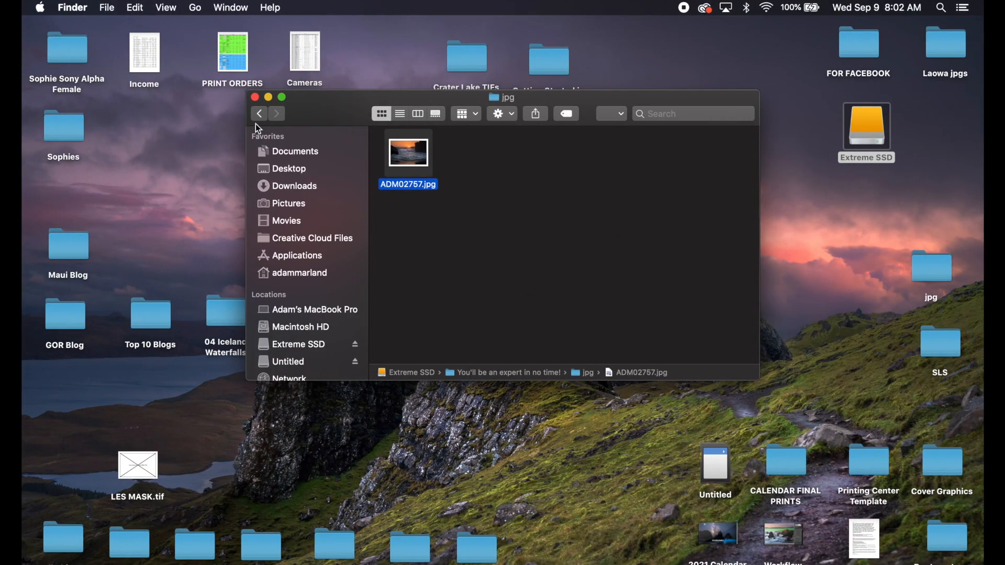
- Open the jpg subfolder of You'll be an expert in no time! to check its contents, then go back
left_click(260, 114)
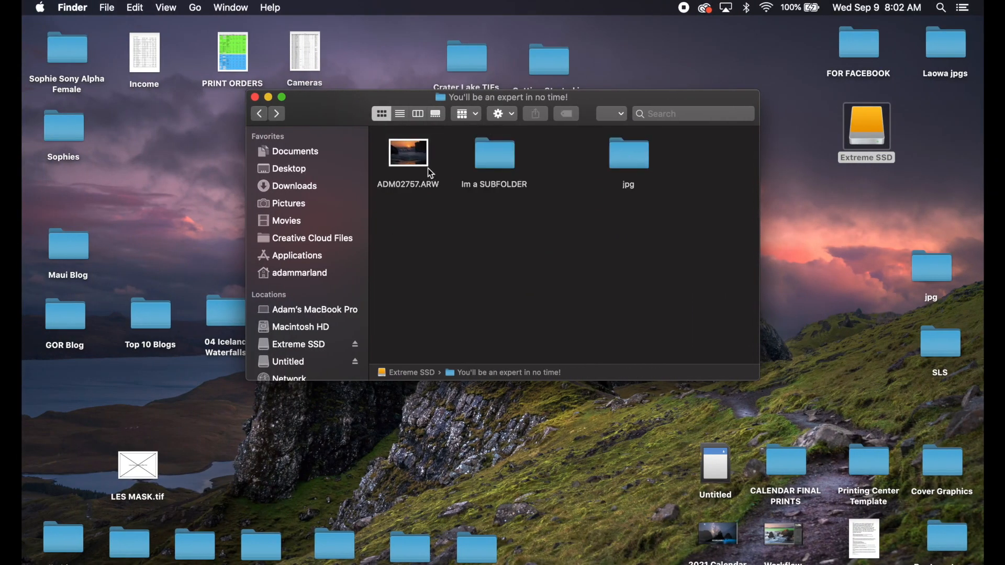
double_click(634, 155)
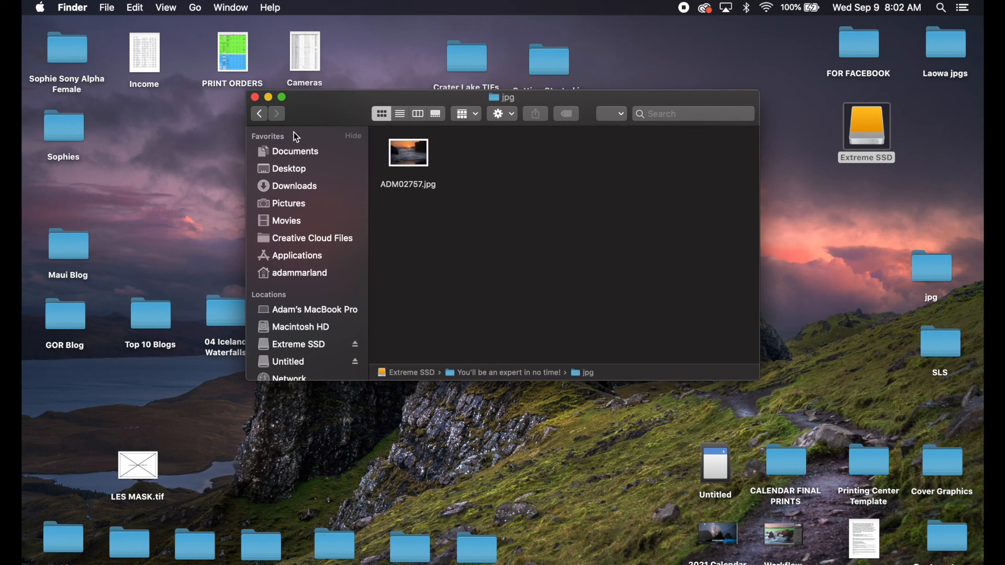
left_click(260, 114)
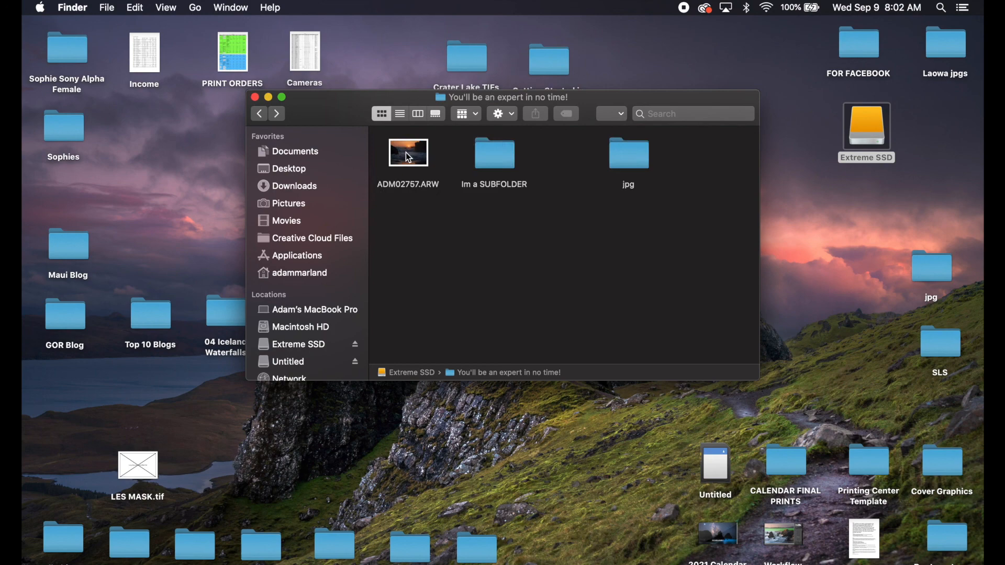